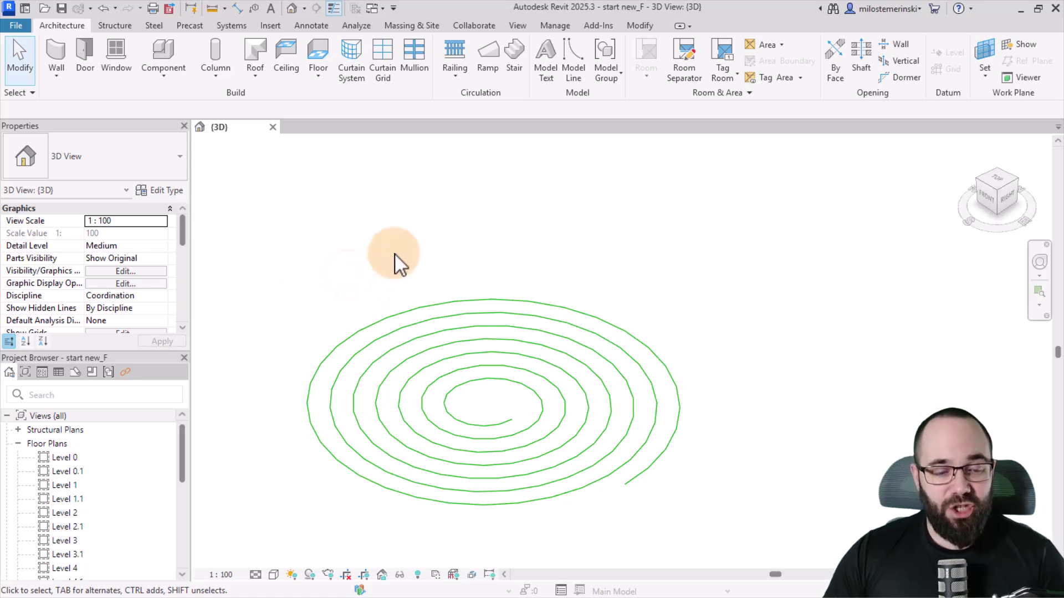
pyautogui.keyDown('shift'); pyautogui.moveTo(398, 261); pyautogui.dragTo(413, 279, button='middle'); pyautogui.keyUp('shift')
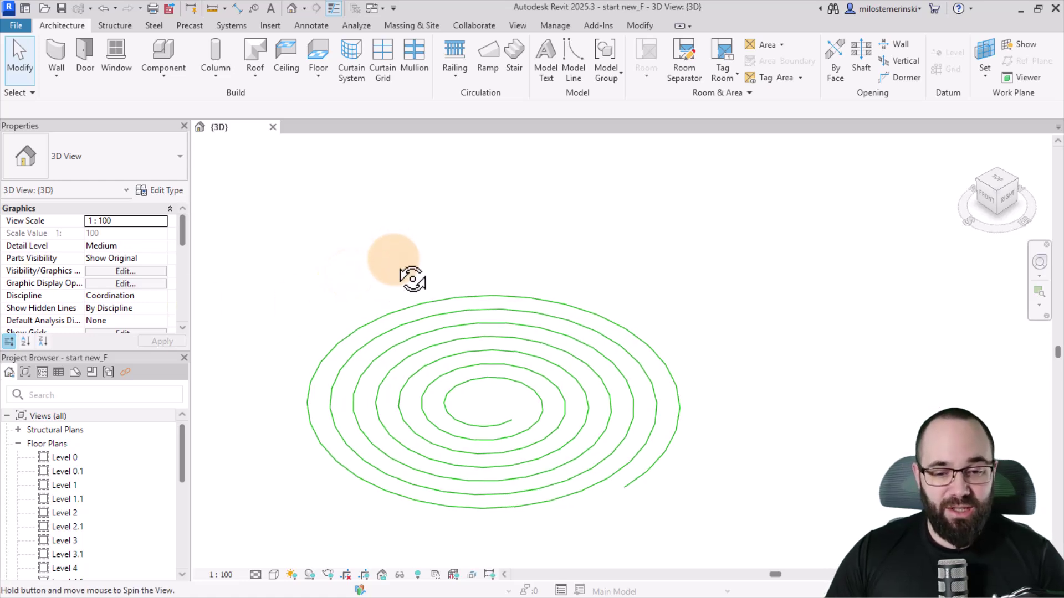
pyautogui.click(603, 499)
pyautogui.click(612, 514)
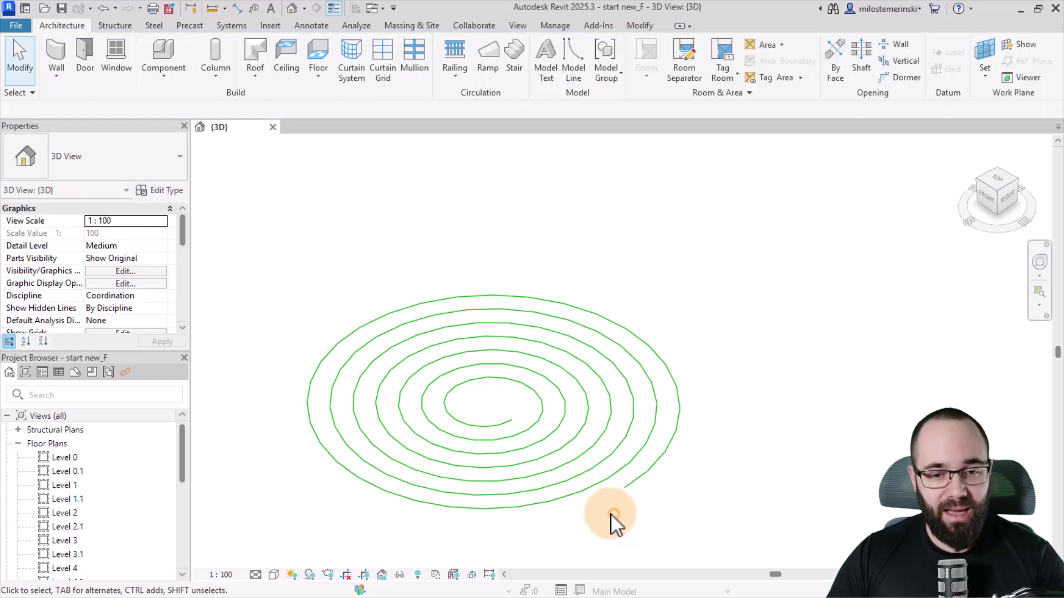
pyautogui.moveTo(613, 514); pyautogui.dragTo(583, 455, button='middle')
pyautogui.scroll(-2, 582, 459)
pyautogui.moveTo(587, 493); pyautogui.dragTo(559, 468, button='middle')
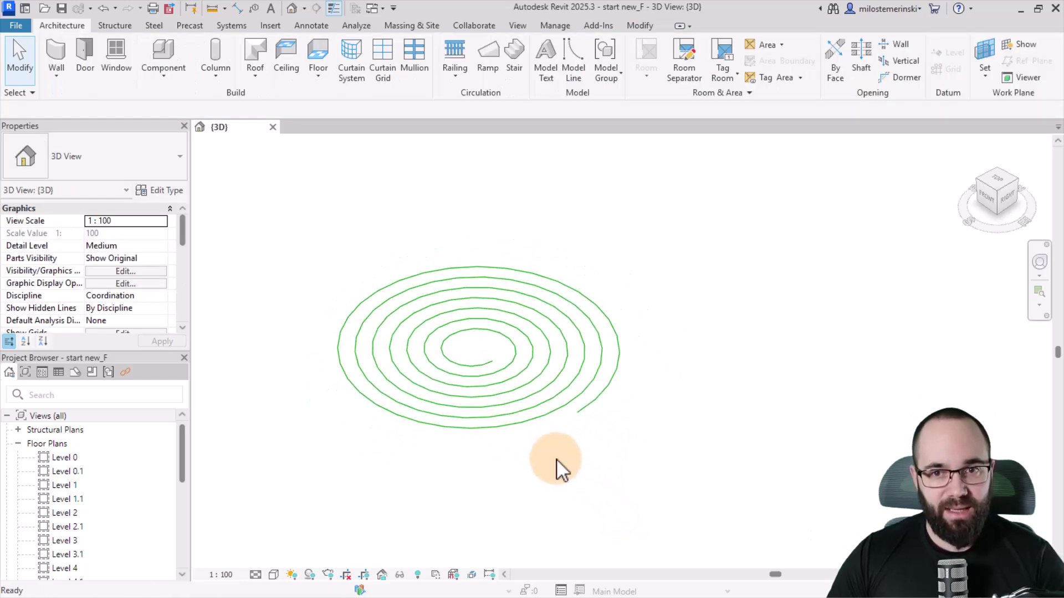
# - Draw a small spiral of three chained start-end-radius model line arcs on Level 0, beside the existing large spiral
pyautogui.click(577, 65)
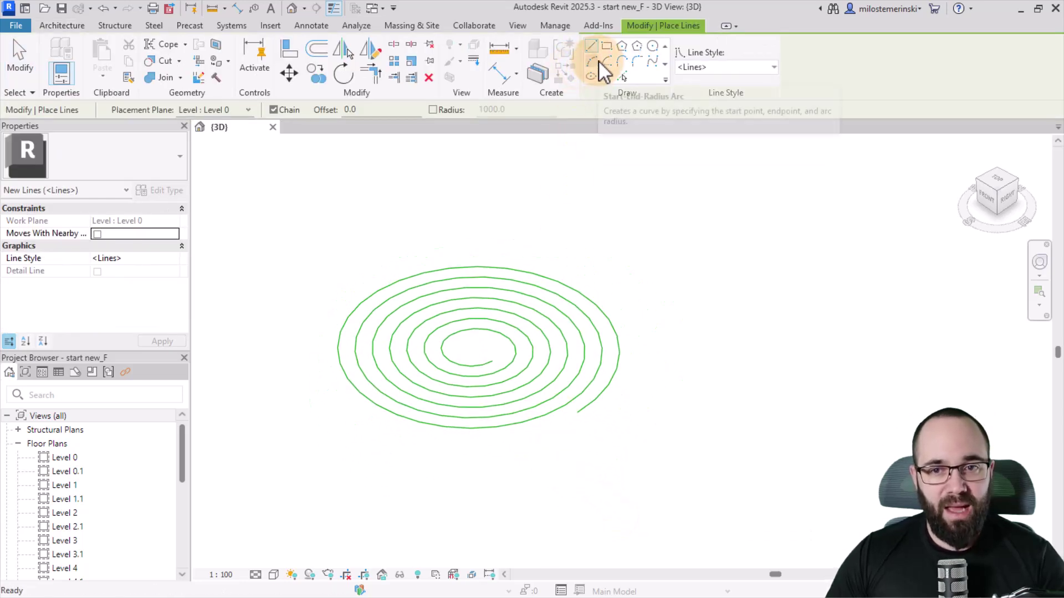
pyautogui.click(593, 62)
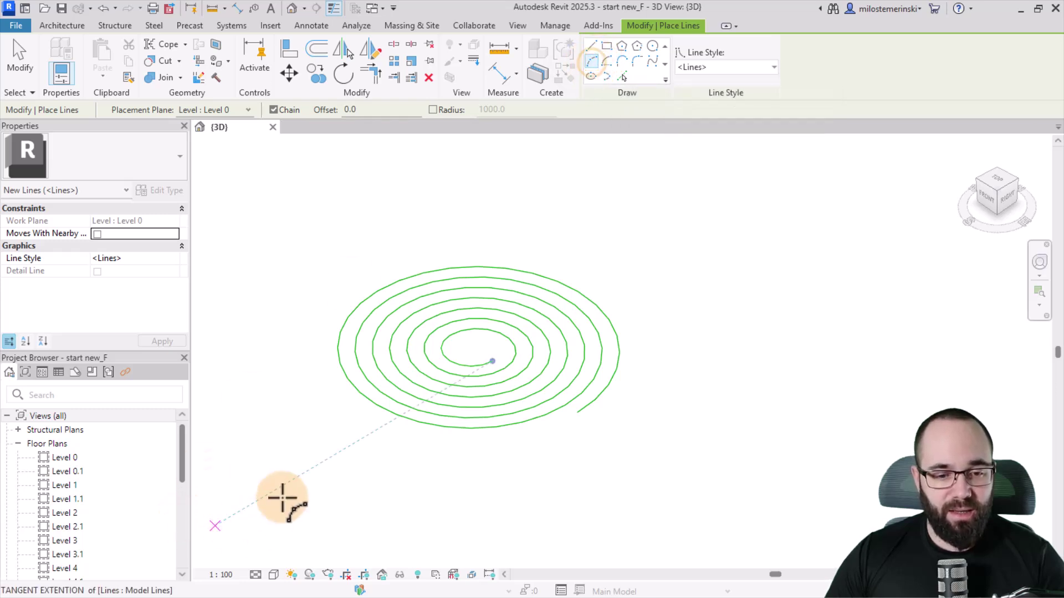
pyautogui.click(288, 471)
pyautogui.click(383, 528)
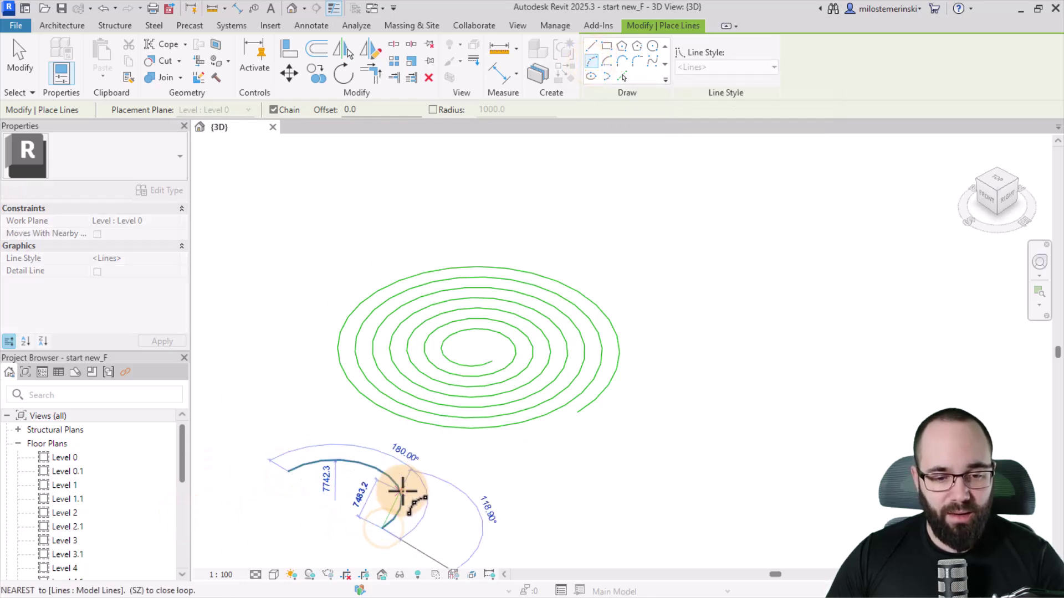
pyautogui.click(298, 478)
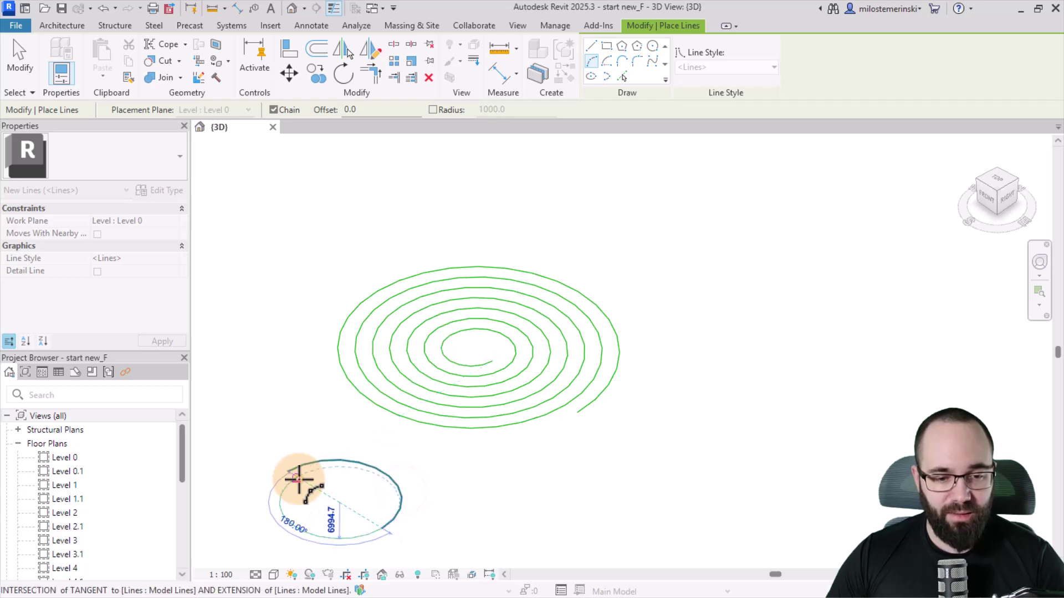
pyautogui.click(285, 499)
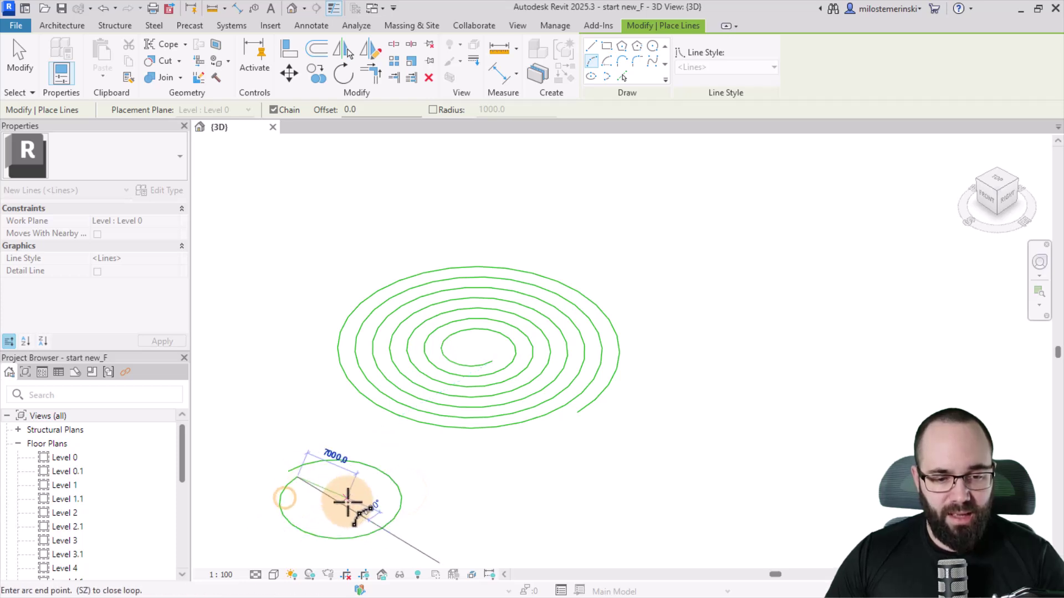
pyautogui.click(366, 521)
pyautogui.click(380, 492)
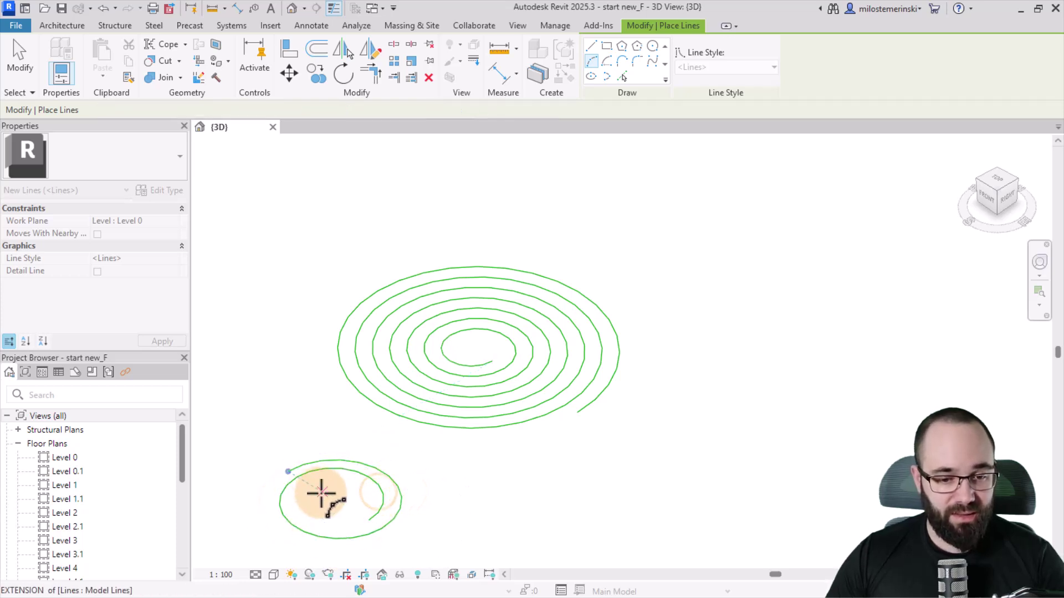
pyautogui.press('Escape')
pyautogui.press('Escape')
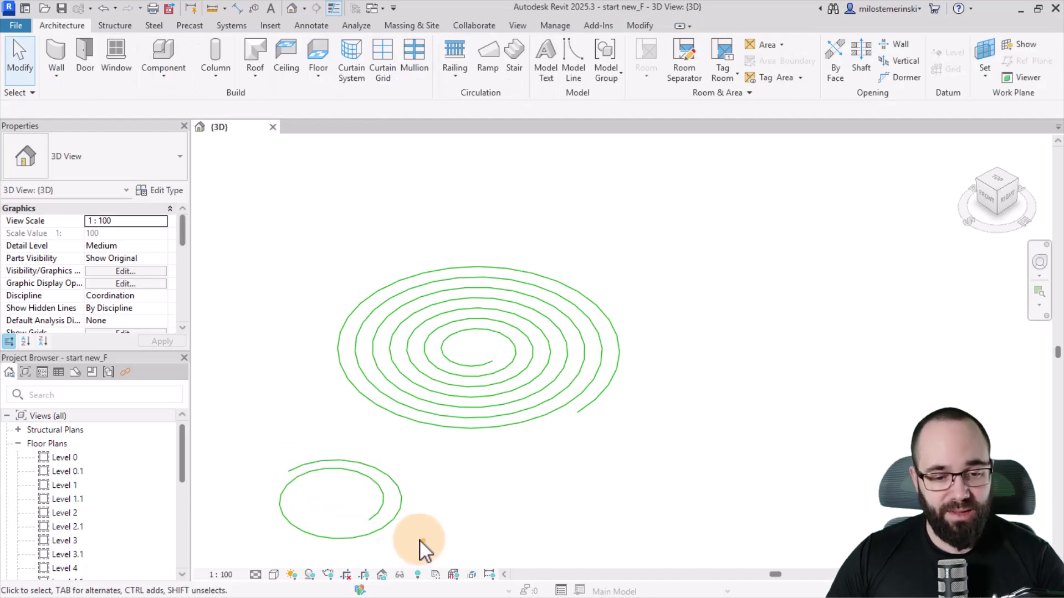
# - Delete the small three-arc spiral beside the large one
pyautogui.moveTo(422, 539); pyautogui.dragTo(265, 470)
pyautogui.press('Delete')
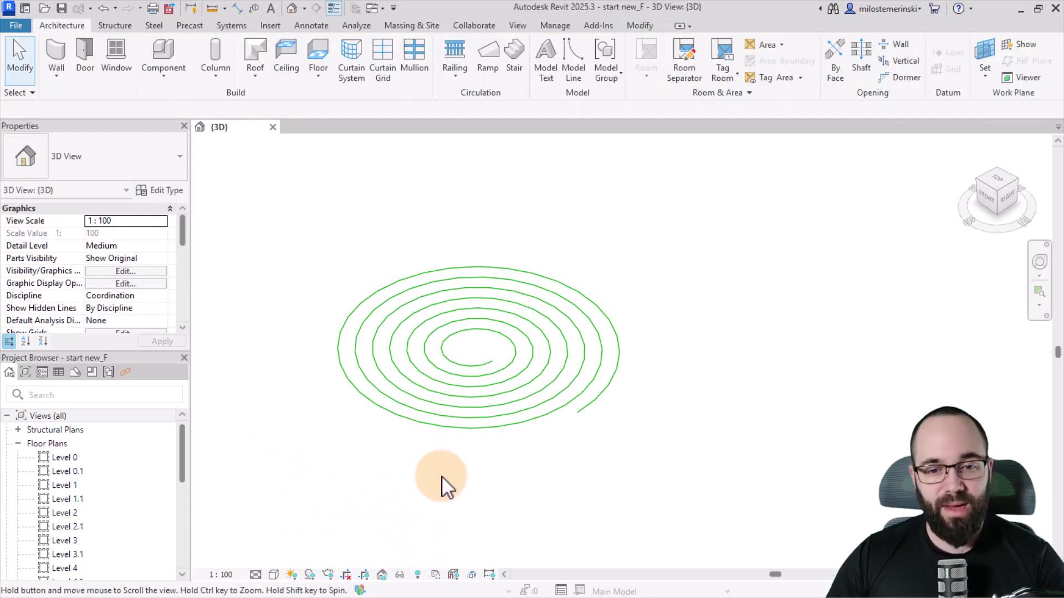
# - Place a Generic - 2000mm wall, 2600 high with location line Finish Face: Exterior, by picking the spiral's outermost arc
pyautogui.scroll(3, 488, 402)
pyautogui.moveTo(476, 397); pyautogui.dragTo(475, 403, button='middle')
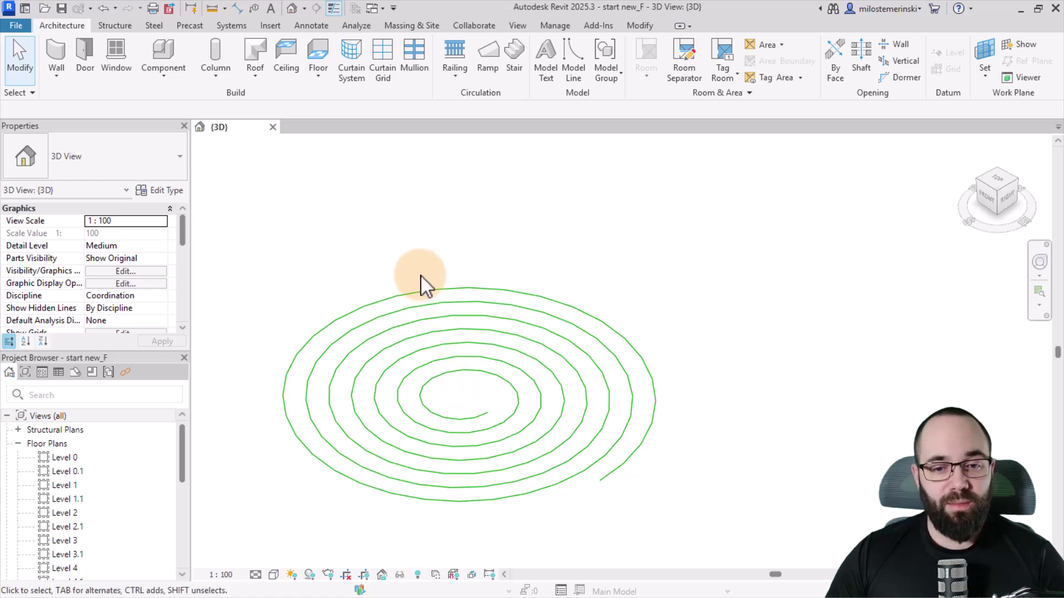
pyautogui.click(58, 56)
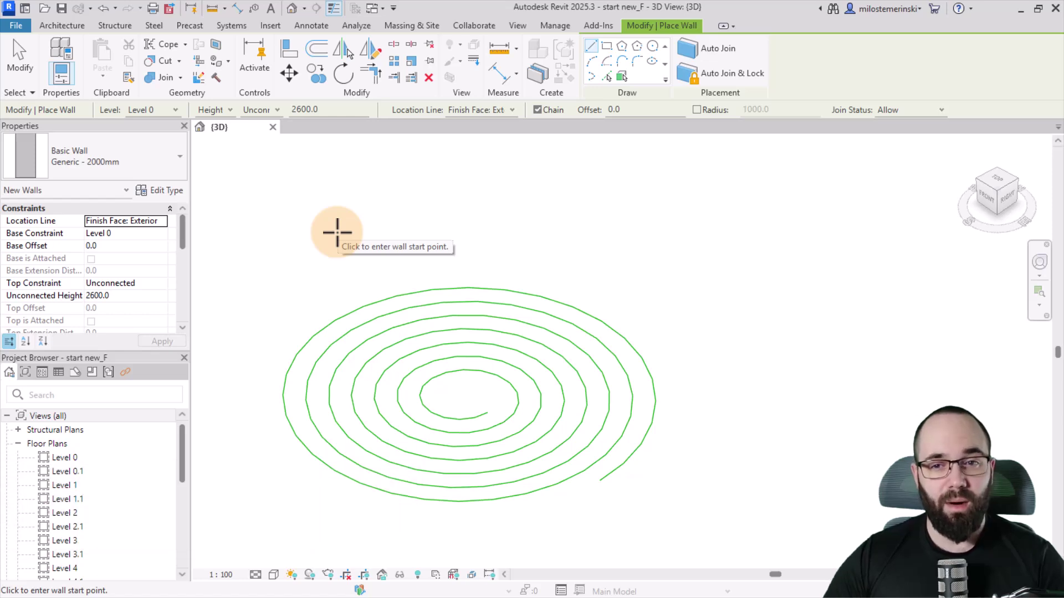
pyautogui.doubleClick(290, 110)
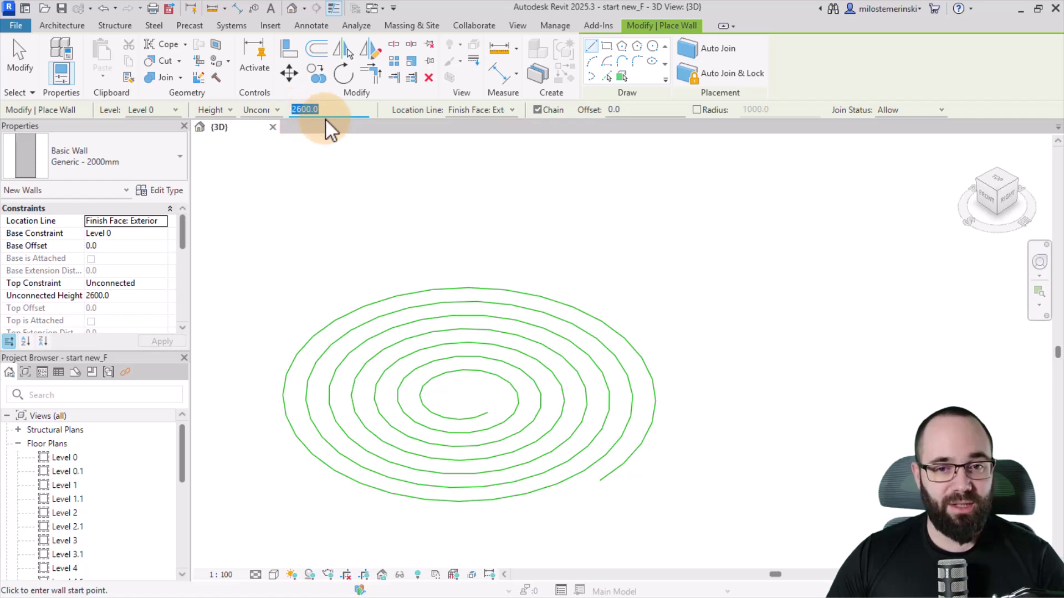
pyautogui.click(473, 111)
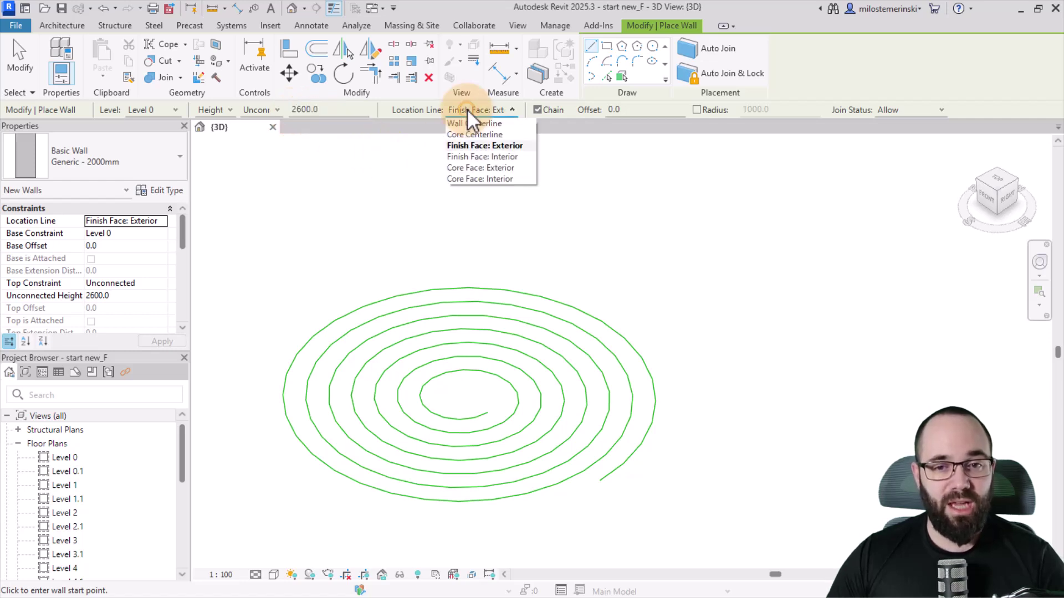
pyautogui.click(503, 146)
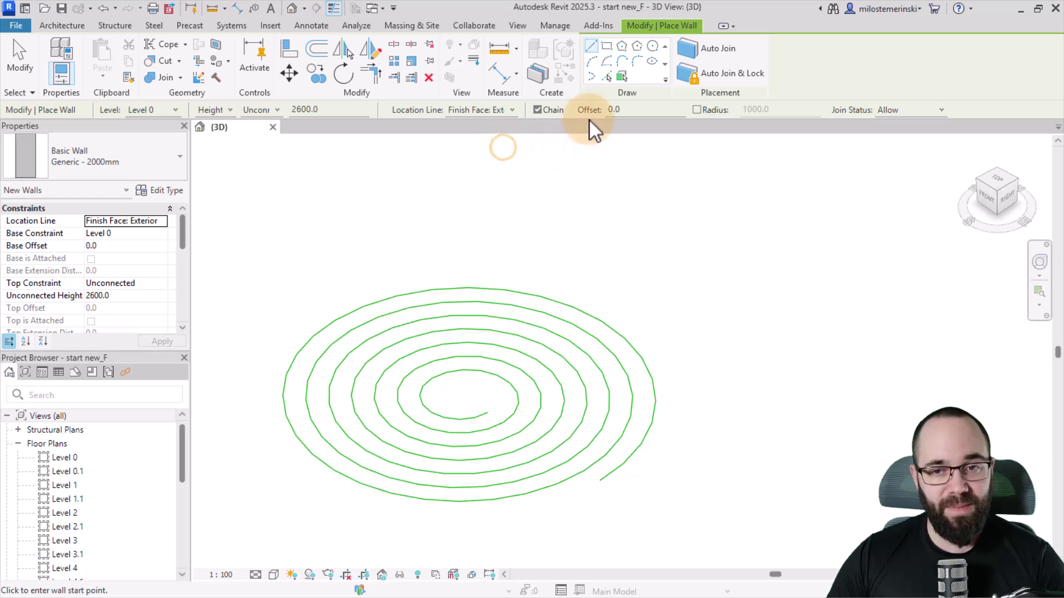
pyautogui.click(605, 77)
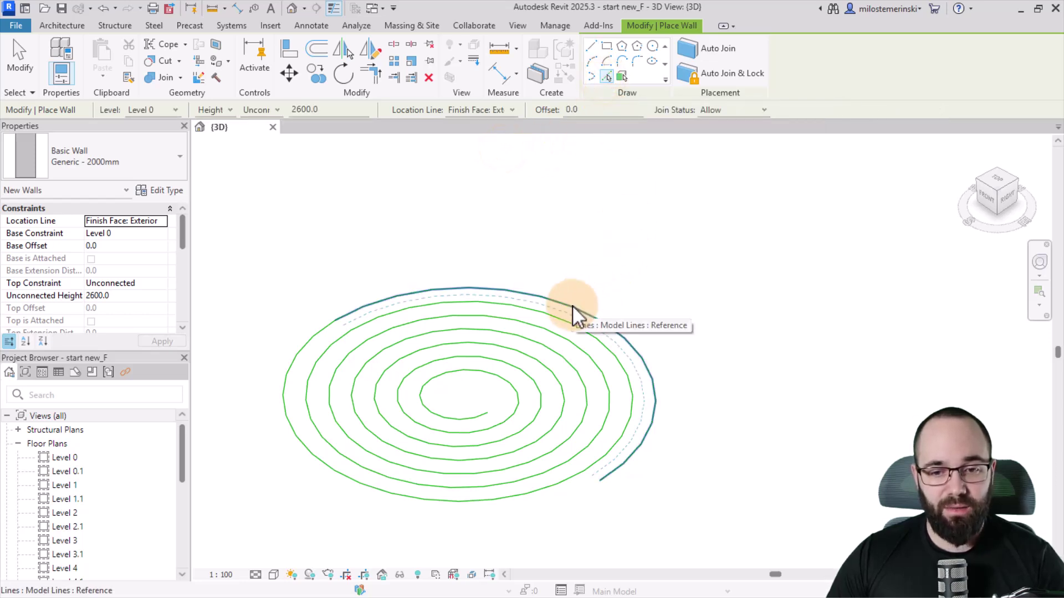
pyautogui.click(573, 305)
pyautogui.keyDown('shift'); pyautogui.moveTo(613, 304); pyautogui.dragTo(611, 378, button='middle'); pyautogui.keyUp('shift')
pyautogui.press('Escape')
pyautogui.press('Escape')
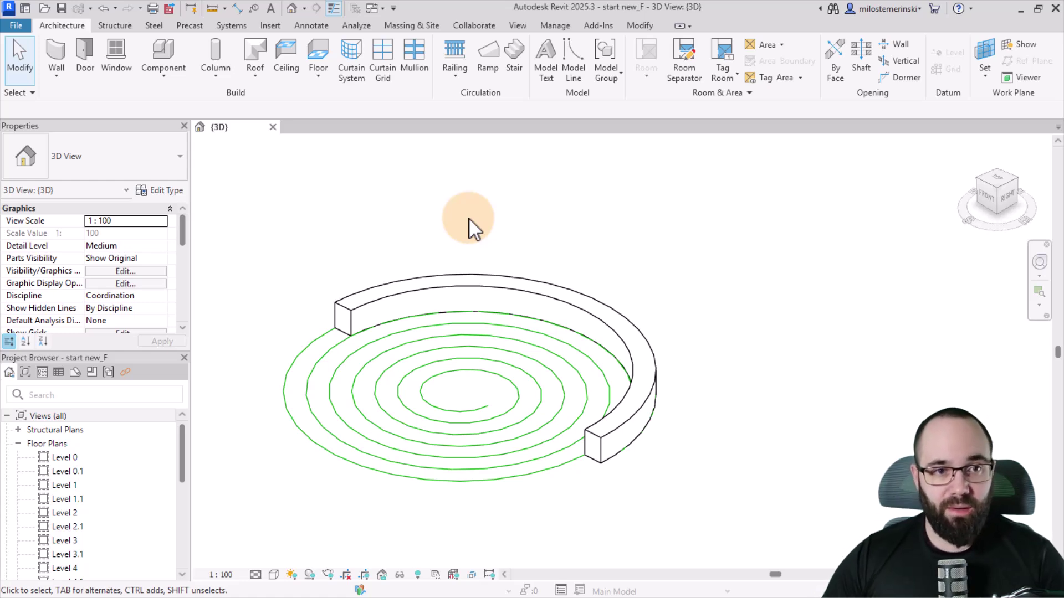
# - Create an in-place model in the Walls category, named Walls 1
pyautogui.click(170, 82)
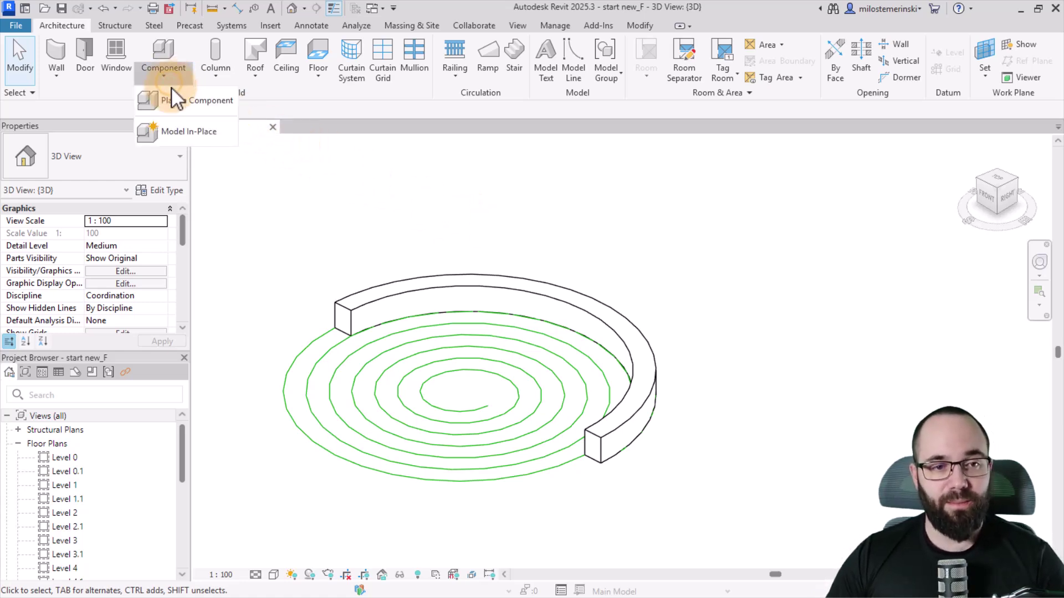
pyautogui.click(186, 133)
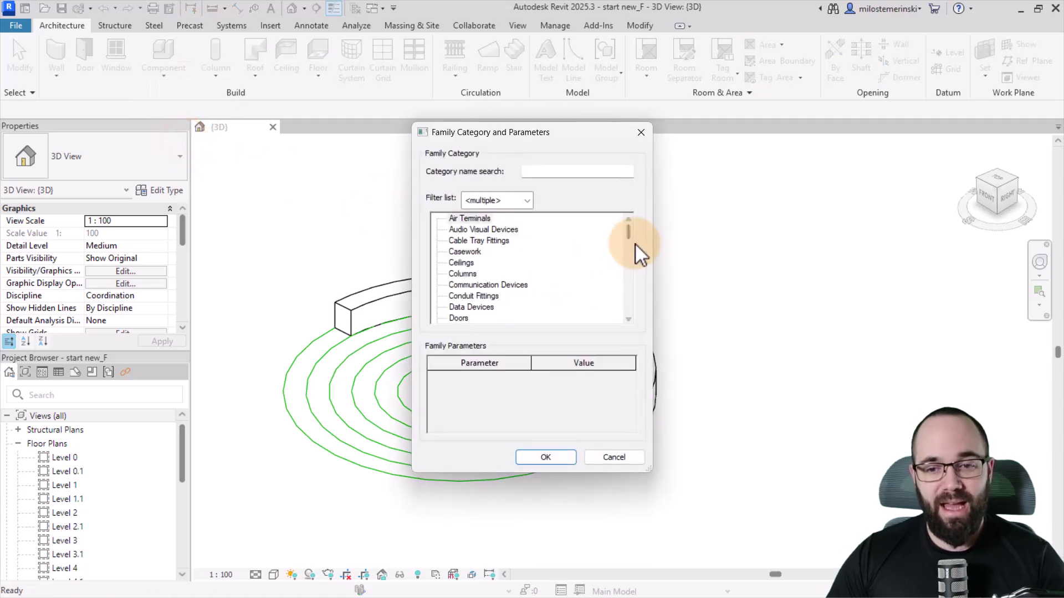
pyautogui.moveTo(634, 244); pyautogui.dragTo(628, 323)
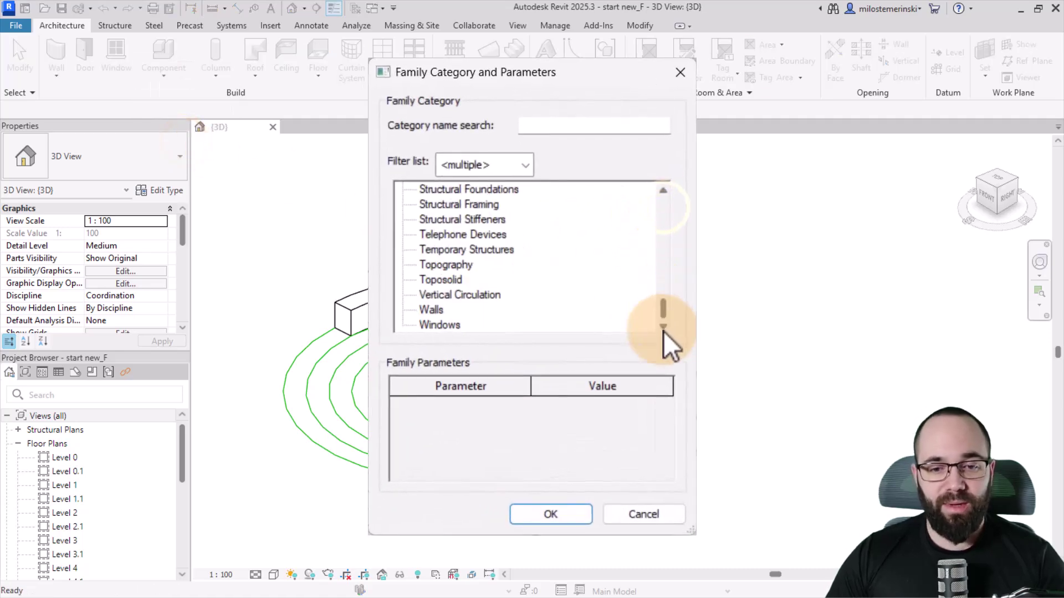
pyautogui.click(435, 312)
pyautogui.click(547, 463)
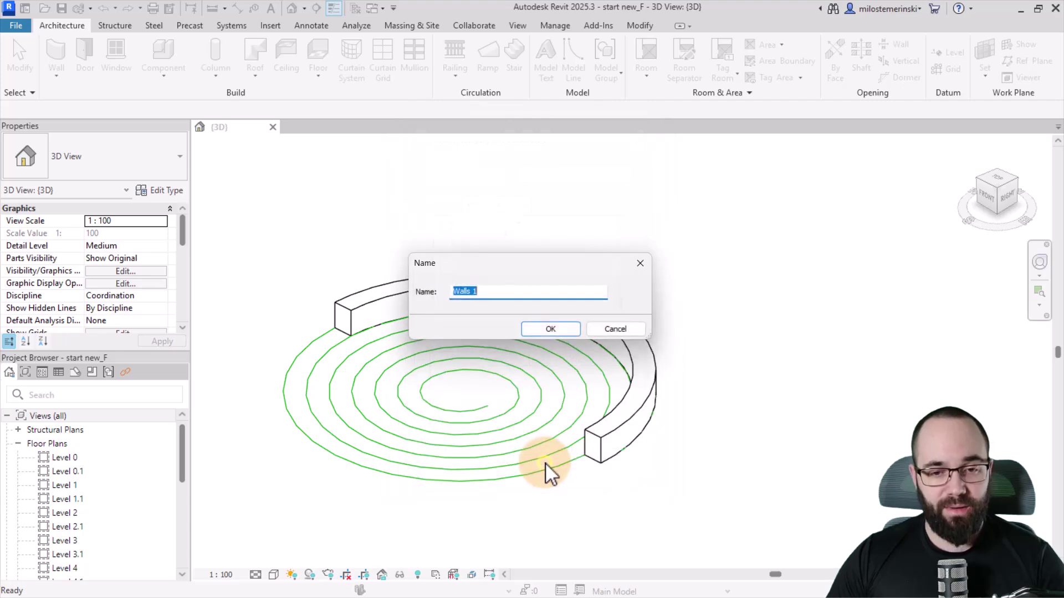
pyautogui.click(538, 333)
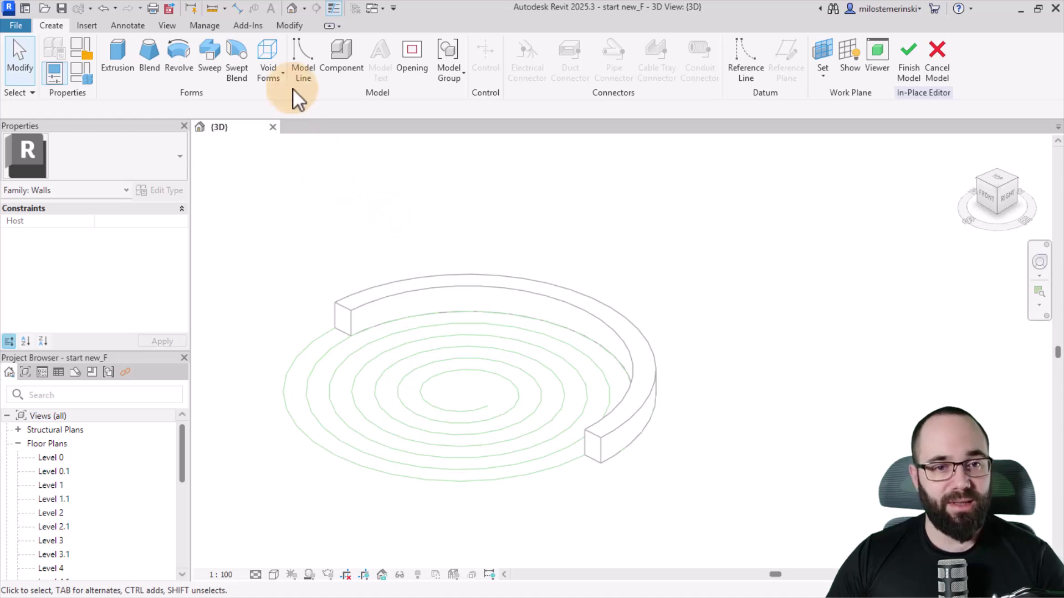
# - Start a void swept blend and pick the curved wall's inner bottom edge as its path
pyautogui.click(269, 78)
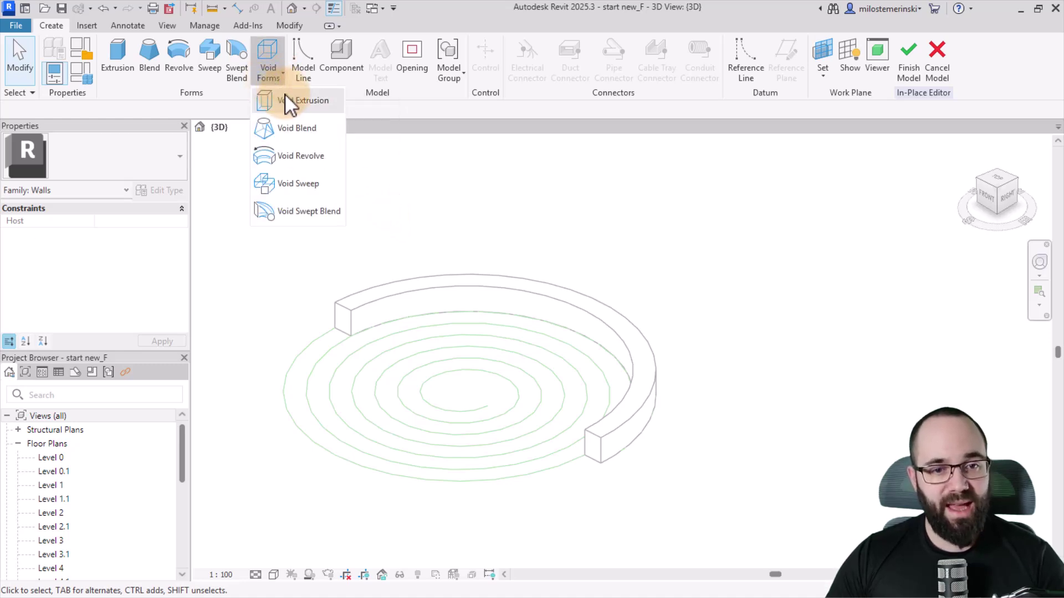
pyautogui.click(291, 212)
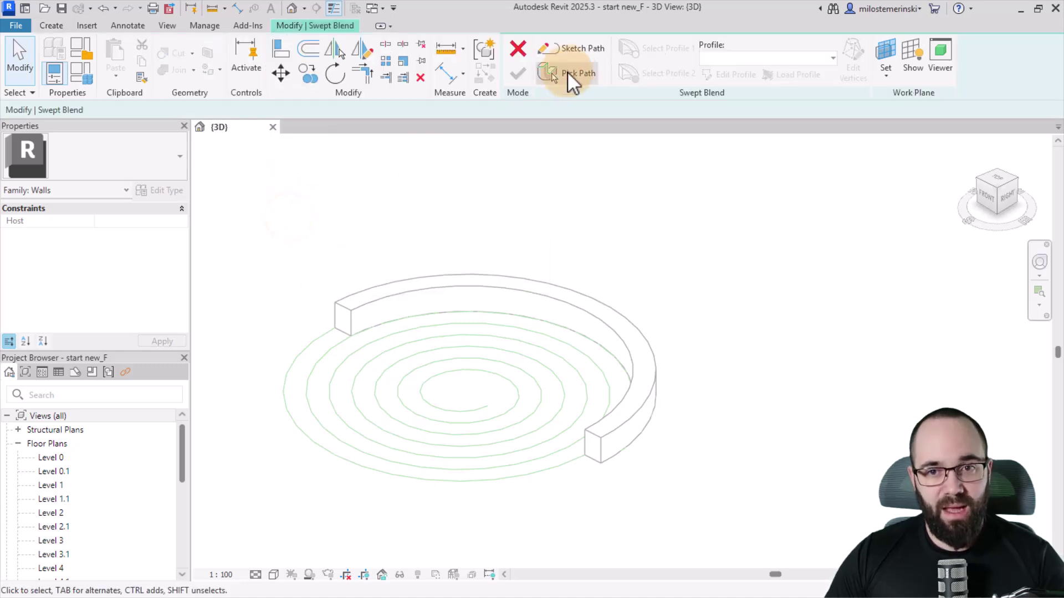
pyautogui.click(575, 71)
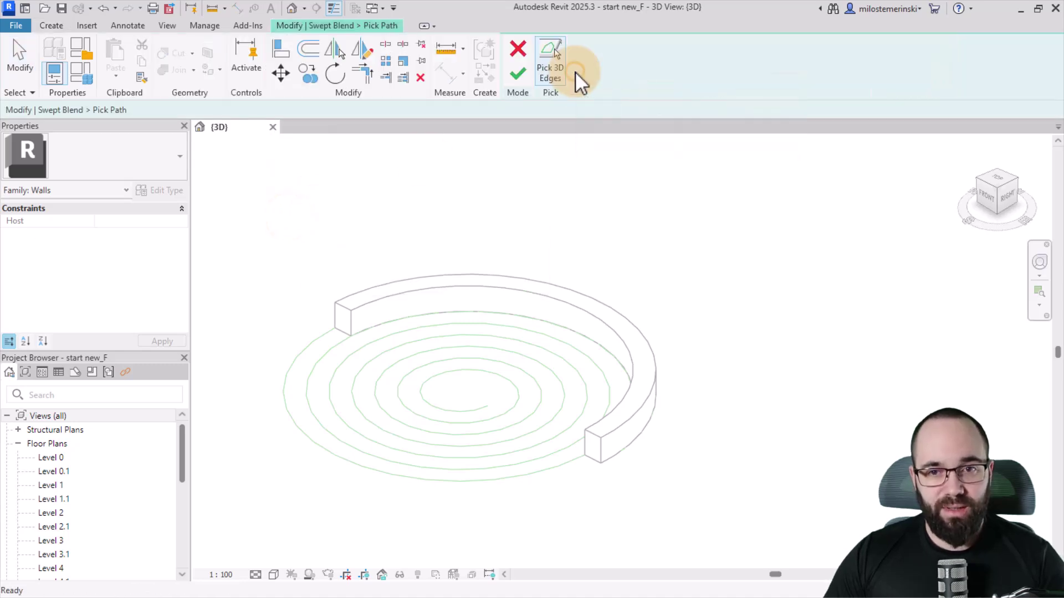
pyautogui.click(554, 336)
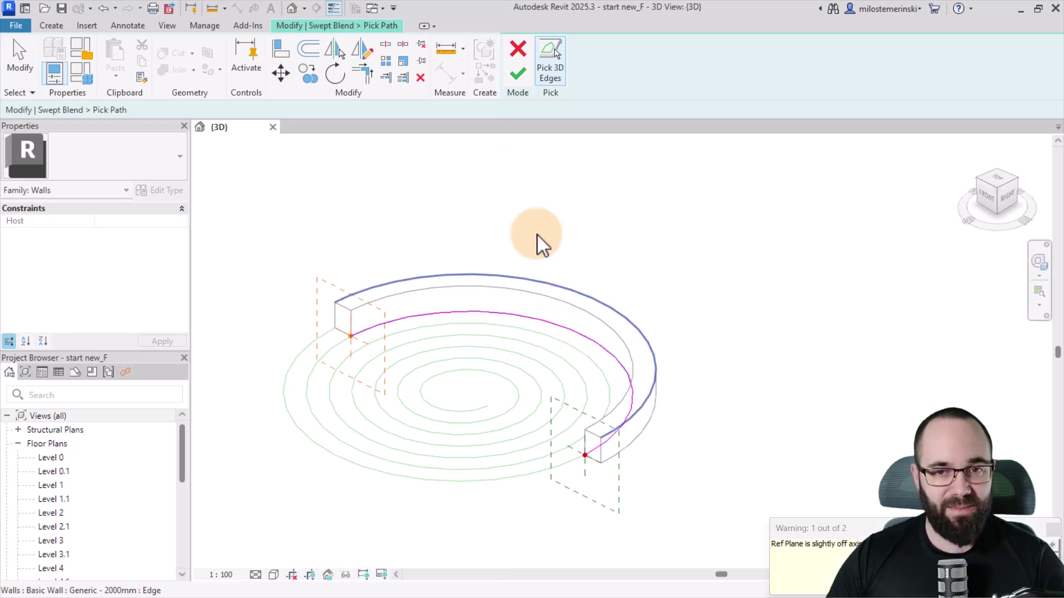
pyautogui.click(513, 78)
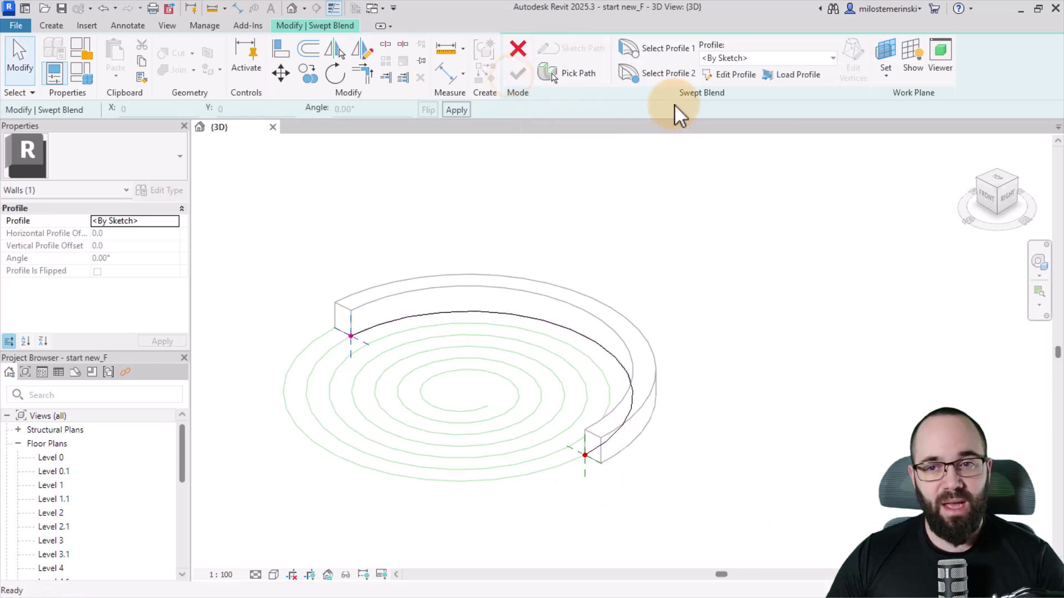
# - Sketch the first void profile as a 2000 by about 3376 mm rectangle rising from the top edge of the wall's end face
pyautogui.click(692, 72)
pyautogui.click(735, 74)
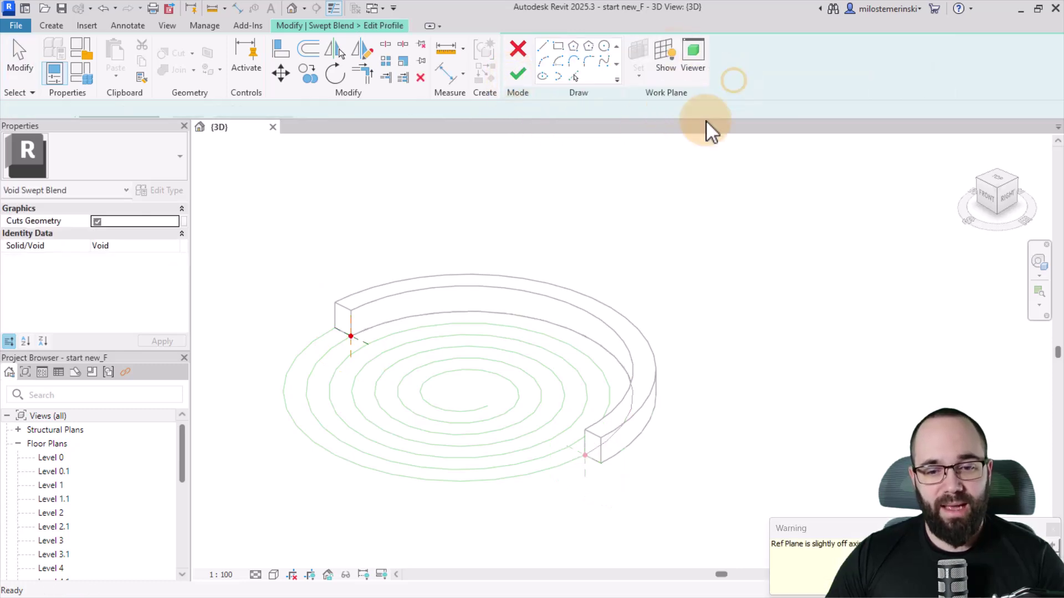
pyautogui.keyDown('shift'); pyautogui.moveTo(482, 311); pyautogui.dragTo(339, 373, button='middle'); pyautogui.keyUp('shift')
pyautogui.scroll(3, 339, 373)
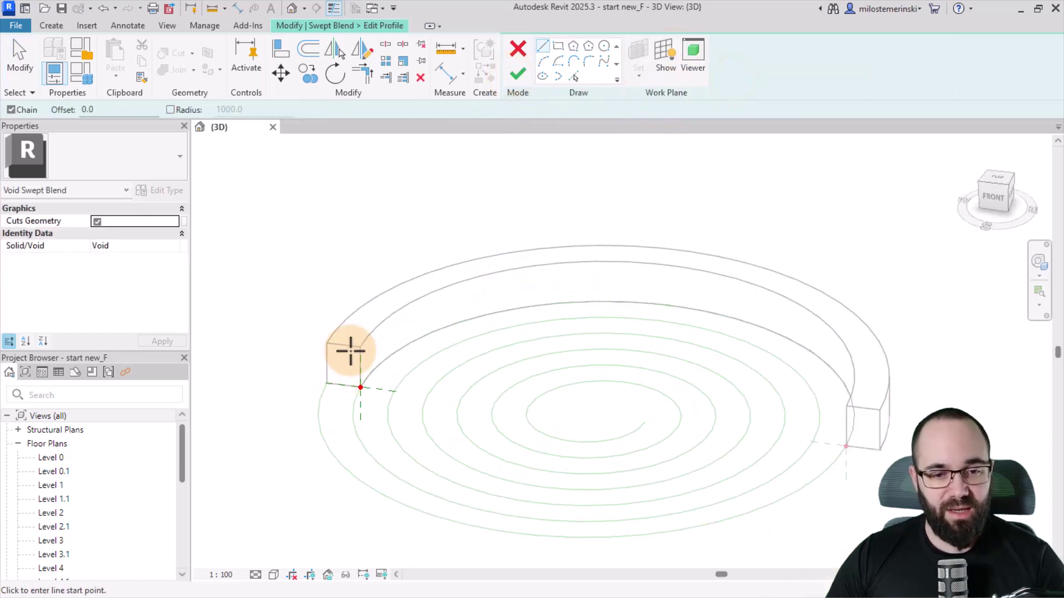
pyautogui.click(558, 46)
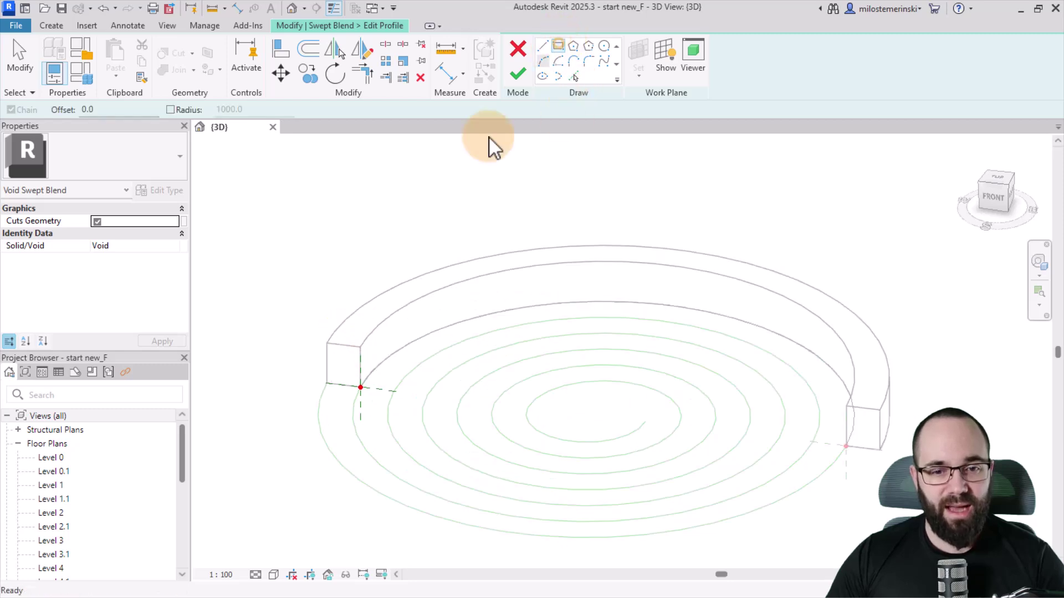
pyautogui.click(328, 345)
pyautogui.click(361, 294)
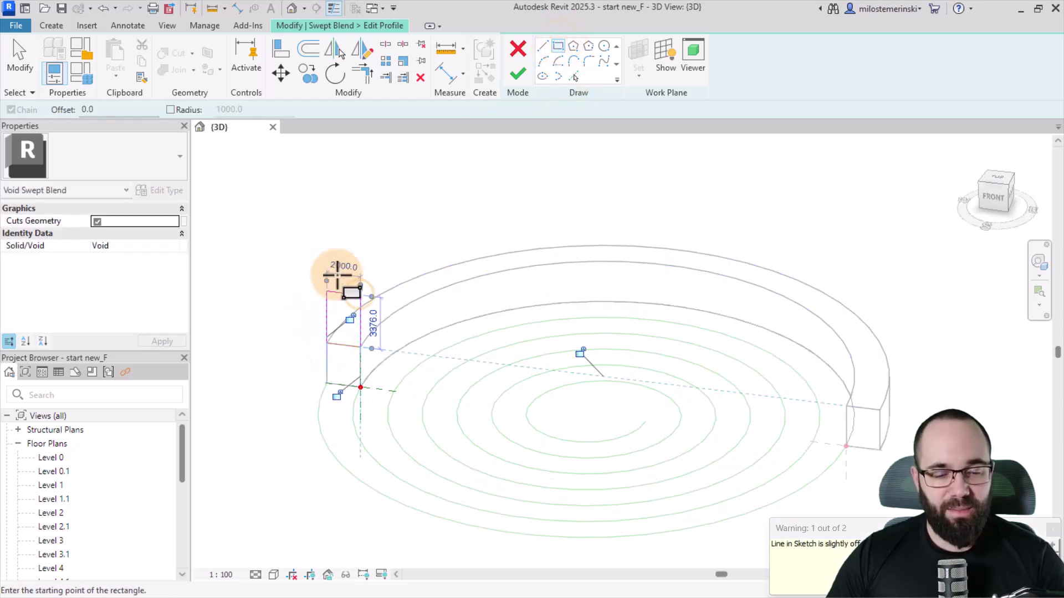
pyautogui.click(516, 77)
# - Sketch the second void profile as a 2000 by 2600 mm rectangle over the curved wall's other end face
pyautogui.click(671, 76)
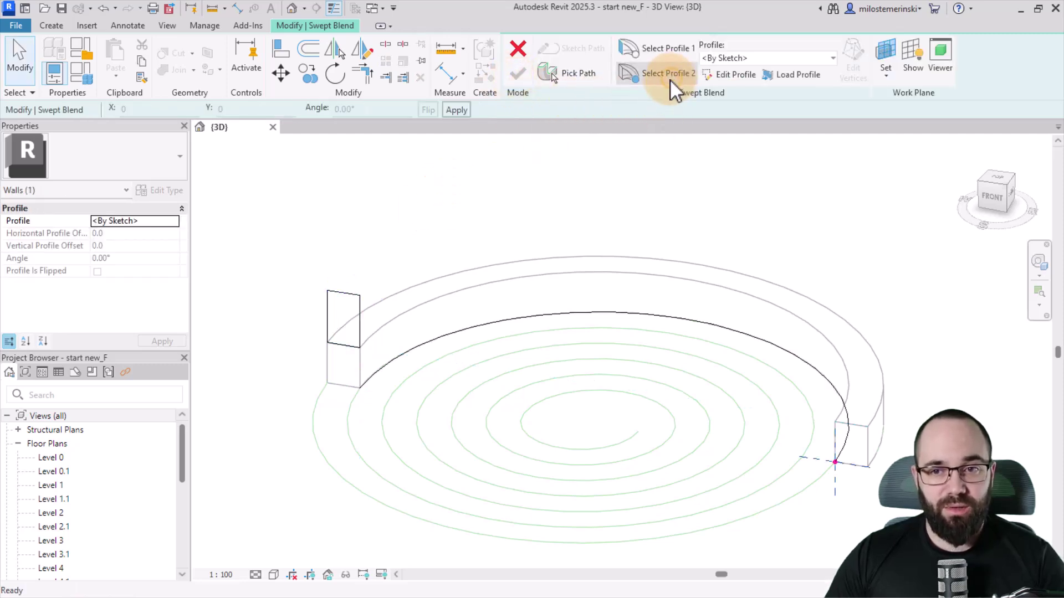
pyautogui.click(736, 76)
pyautogui.moveTo(721, 237); pyautogui.dragTo(608, 233, button='middle')
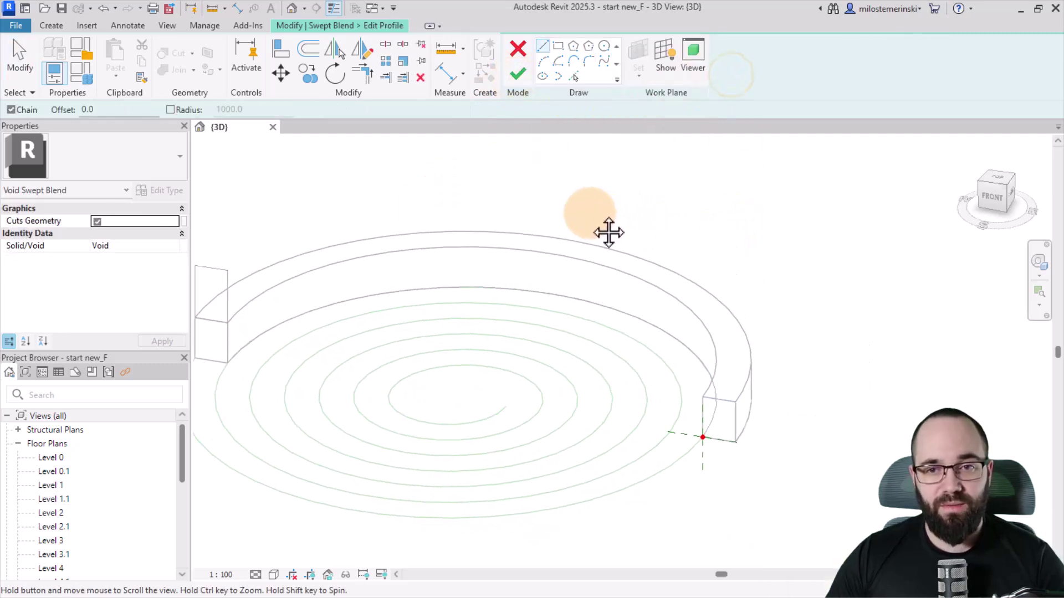
pyautogui.click(558, 46)
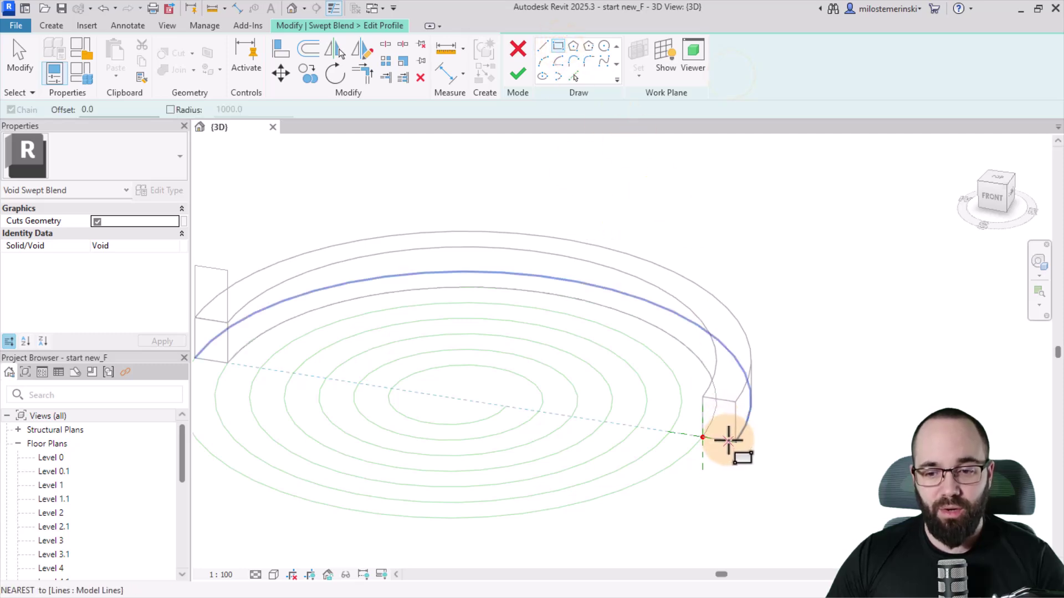
pyautogui.click(734, 402)
pyautogui.click(703, 437)
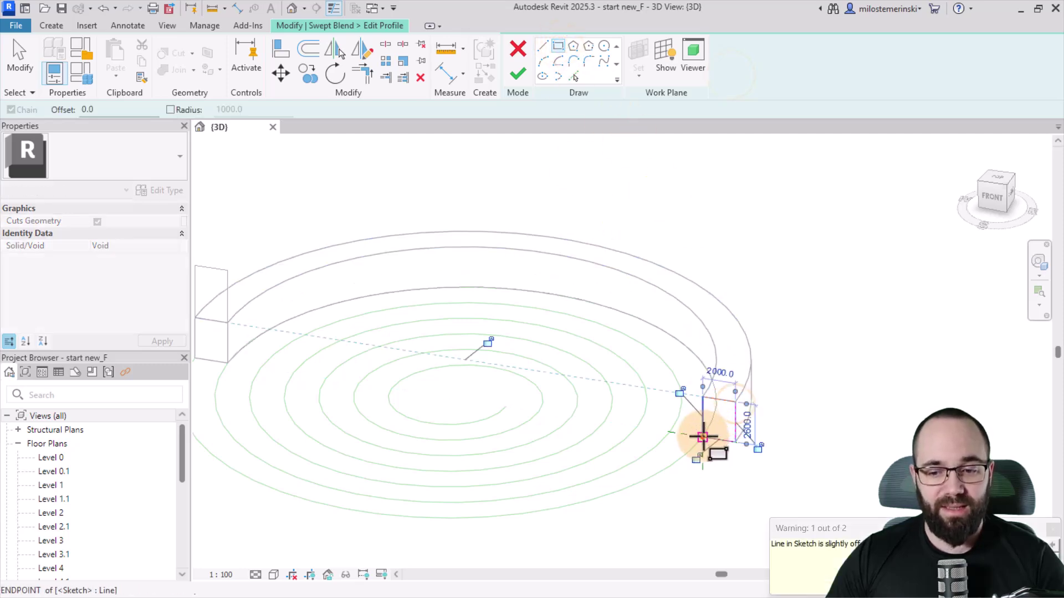
pyautogui.press('Escape')
pyautogui.press('Escape')
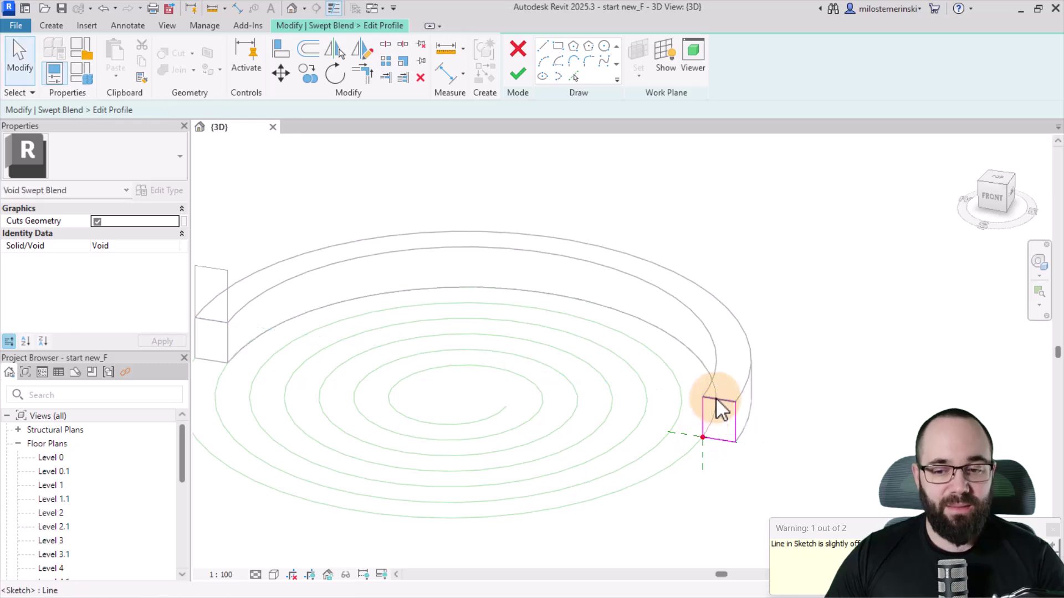
# - Raise the second void profile's top edge to a height of about 6100 mm and finish the void swept blend
pyautogui.moveTo(720, 400); pyautogui.dragTo(715, 342)
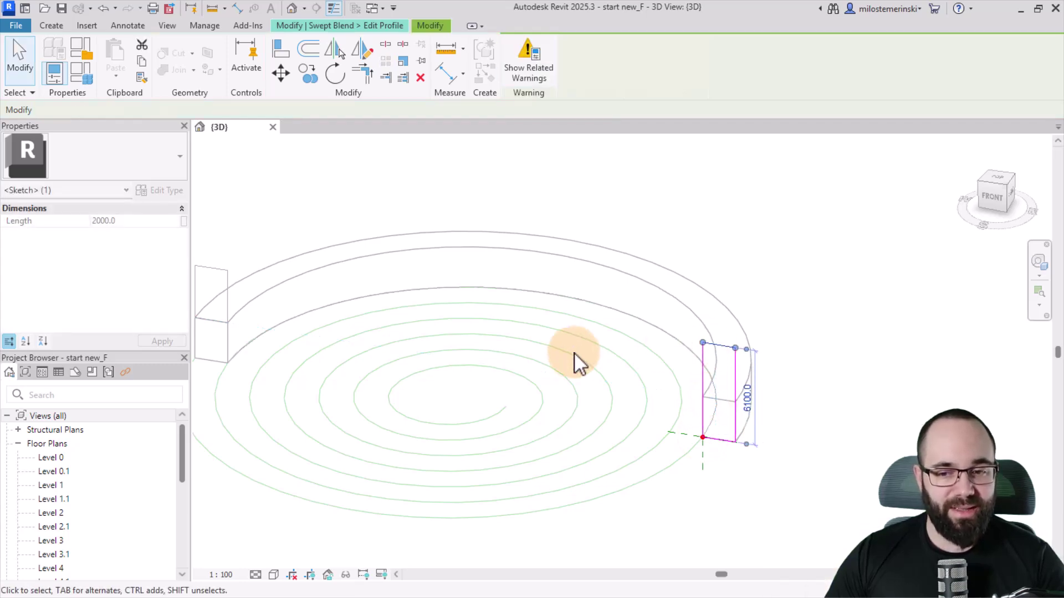
pyautogui.scroll(-2, 572, 359)
pyautogui.click(465, 170)
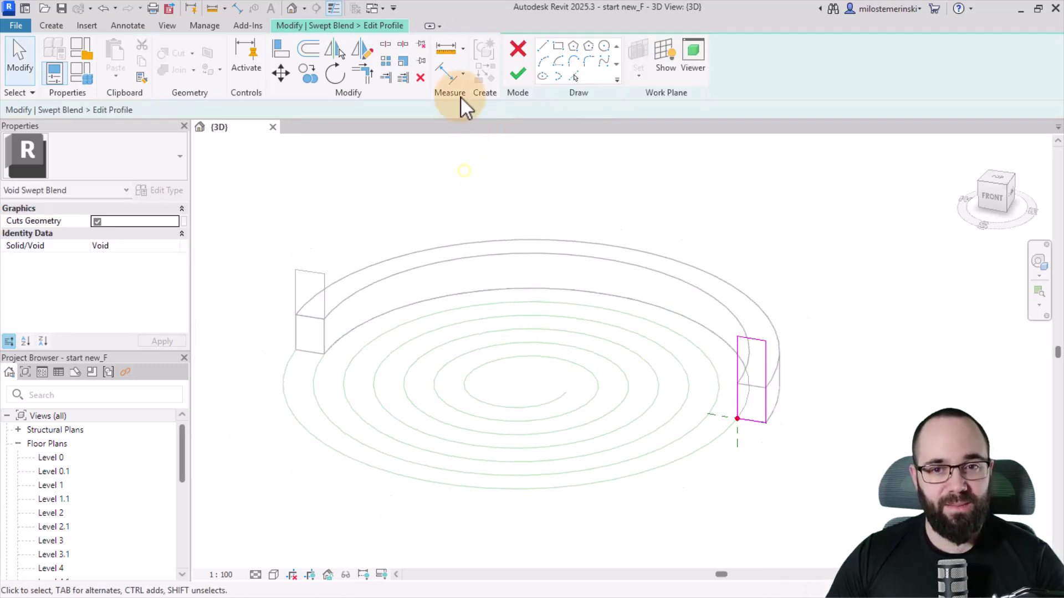
pyautogui.click(518, 84)
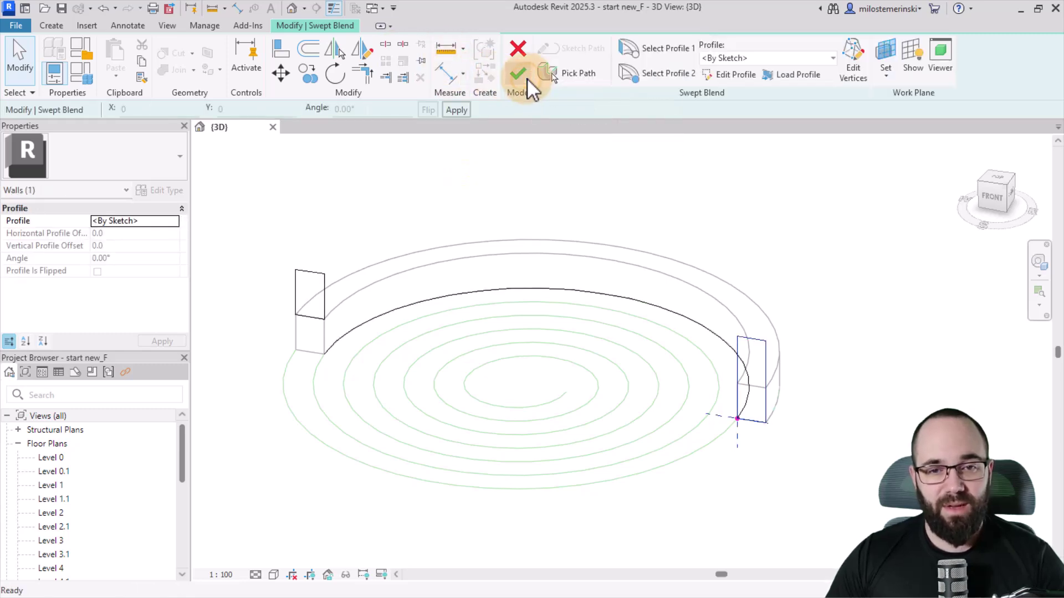
pyautogui.click(518, 80)
pyautogui.click(400, 158)
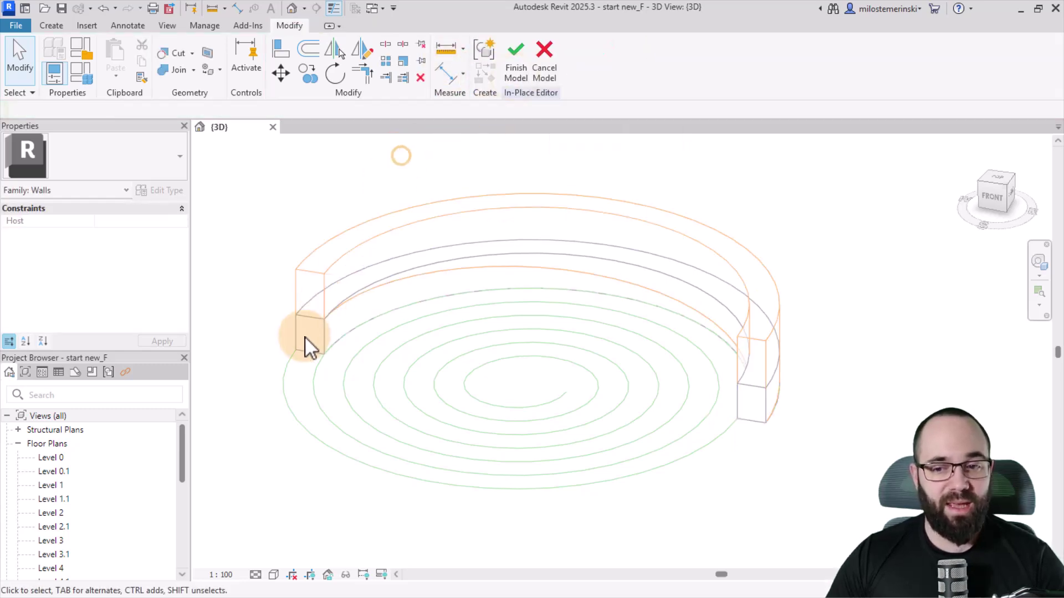
# - Cut the curved wall with the void swept blend so its top follows the slope
pyautogui.keyDown('shift'); pyautogui.moveTo(597, 339); pyautogui.dragTo(629, 427, button='middle'); pyautogui.keyUp('shift')
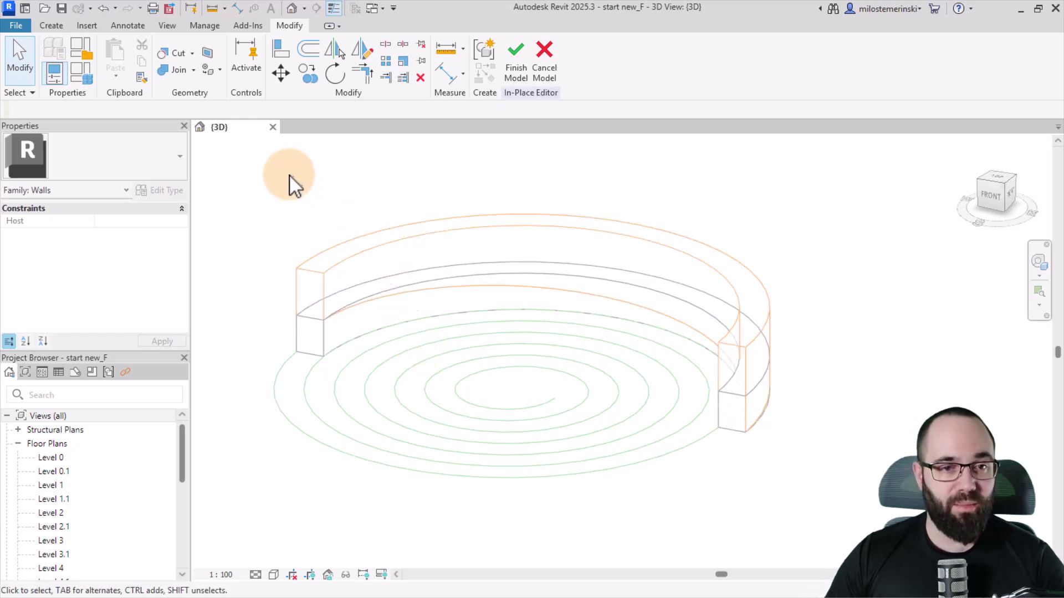
pyautogui.click(178, 56)
pyautogui.click(291, 319)
pyautogui.click(294, 303)
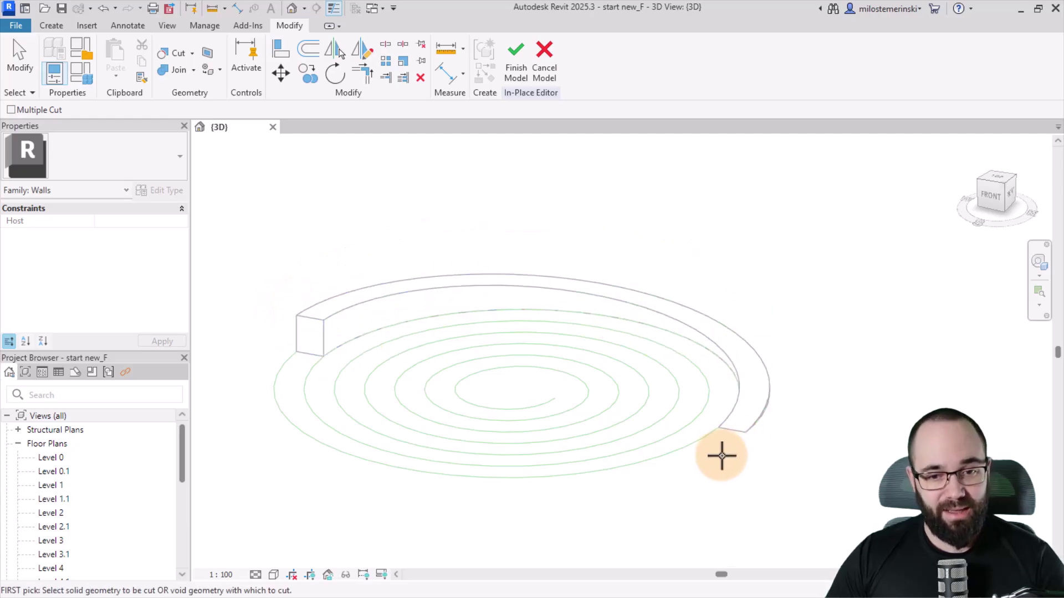
pyautogui.press('Escape')
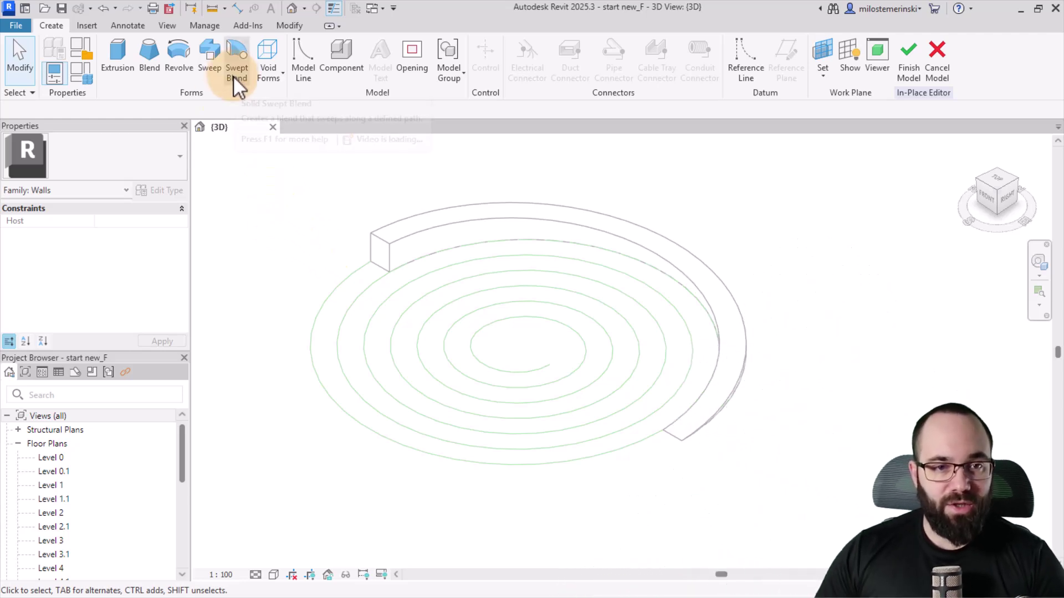
# - Start a solid swept blend and pick the next inward spiral model line as its path
pyautogui.click(234, 78)
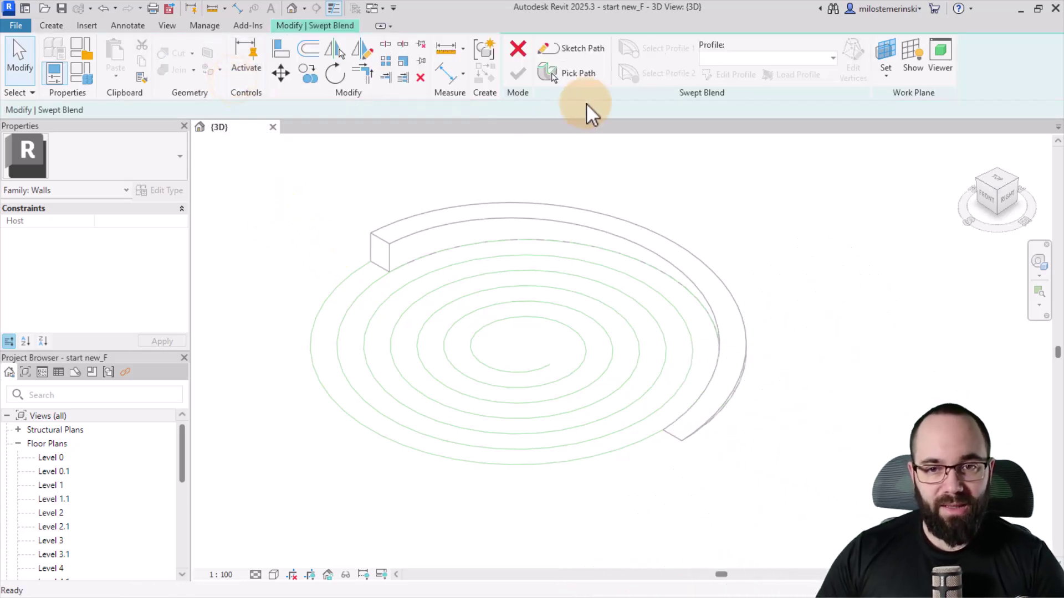
pyautogui.click(572, 74)
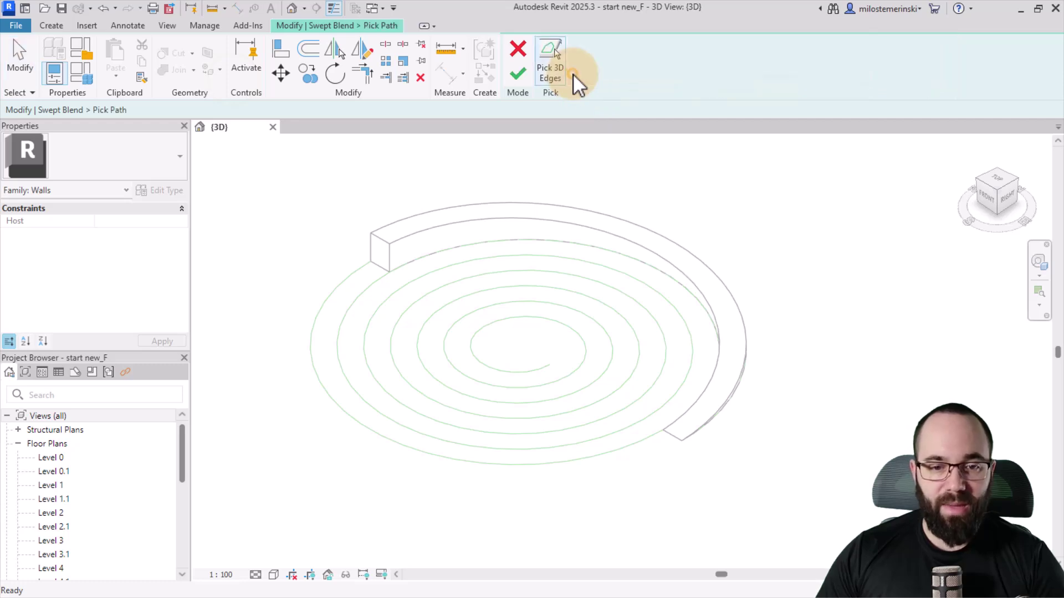
pyautogui.click(347, 310)
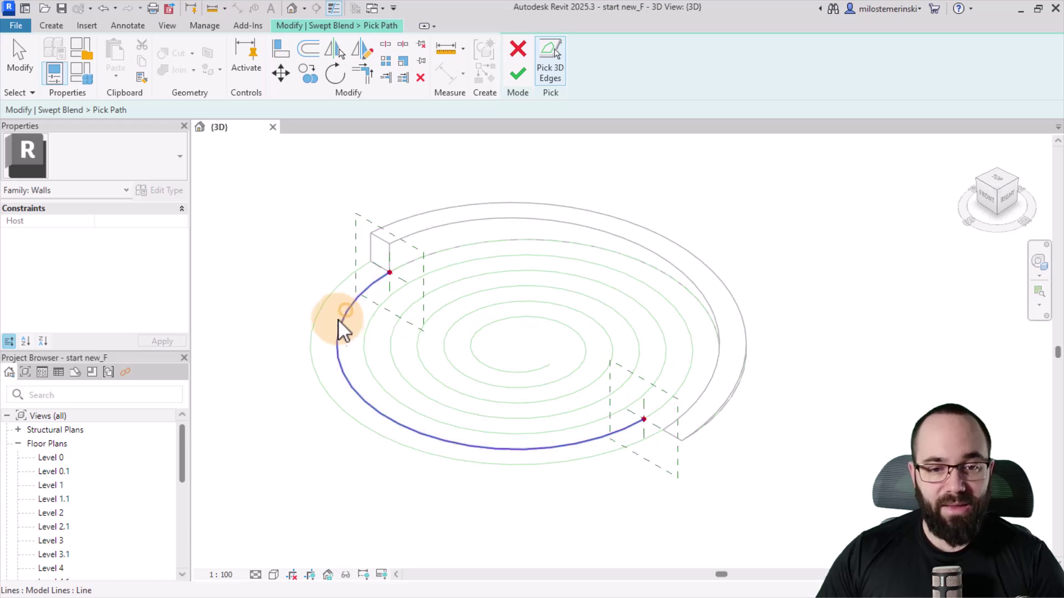
pyautogui.click(515, 74)
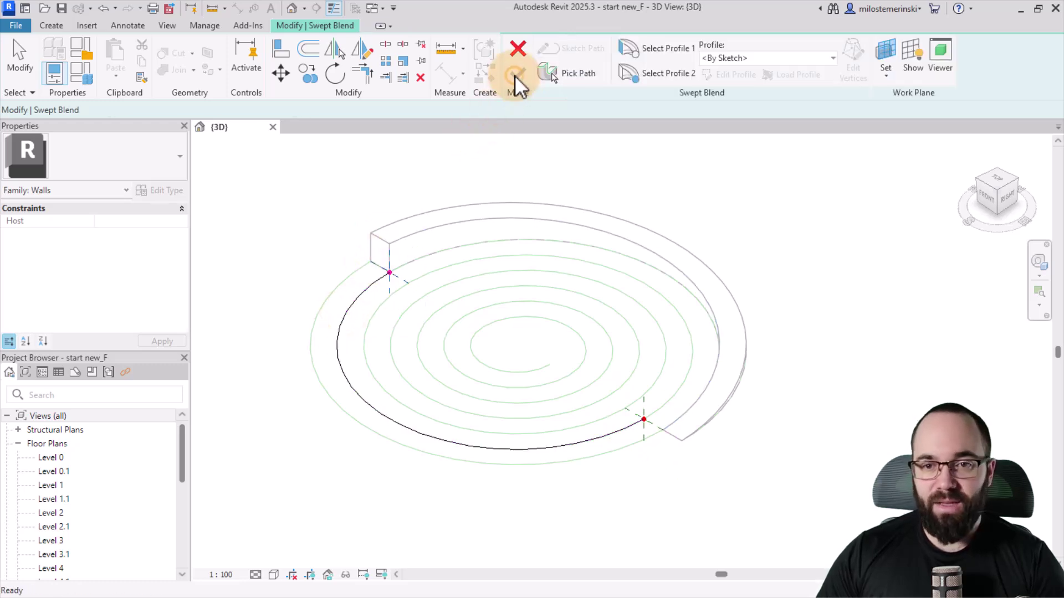
# - Sketch the first solid profile as a 2000 by 2600 mm rectangle matching the curved wall's tall end face
pyautogui.click(652, 52)
pyautogui.click(721, 77)
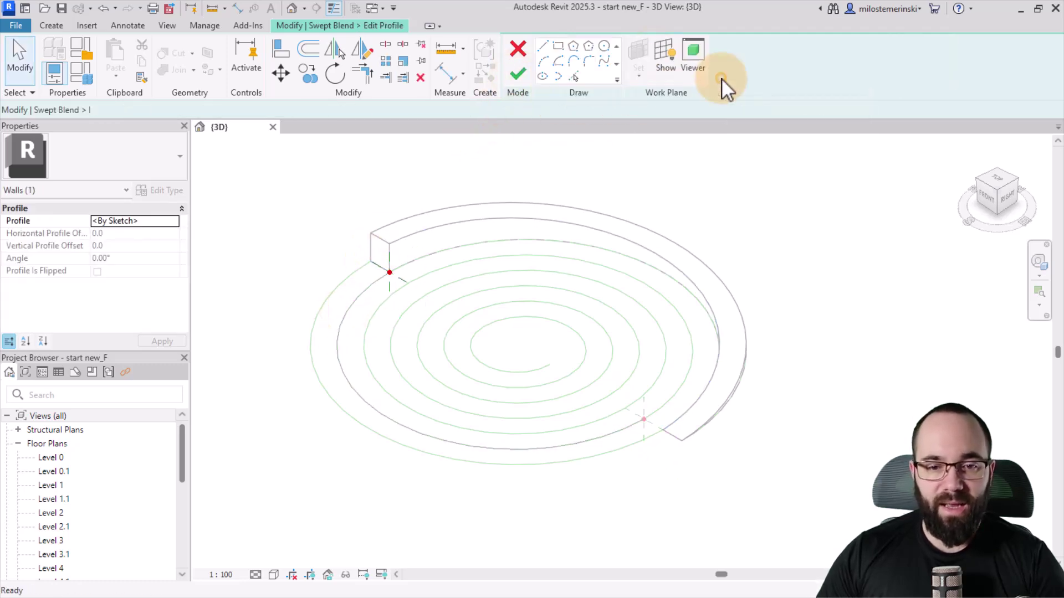
pyautogui.moveTo(409, 314)
pyautogui.keyDown('shift'); pyautogui.mouseDown(button='middle')
pyautogui.moveTo(486, 334)
pyautogui.moveTo(457, 322)
pyautogui.mouseUp(button='middle'); pyautogui.keyUp('shift')
pyautogui.scroll(2, 333, 279)
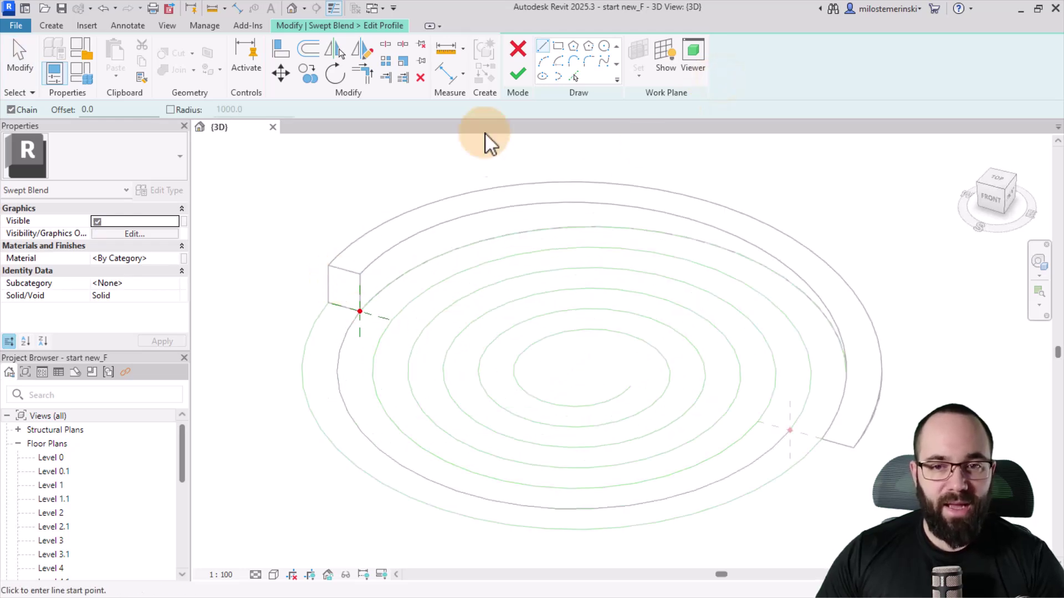
pyautogui.click(558, 46)
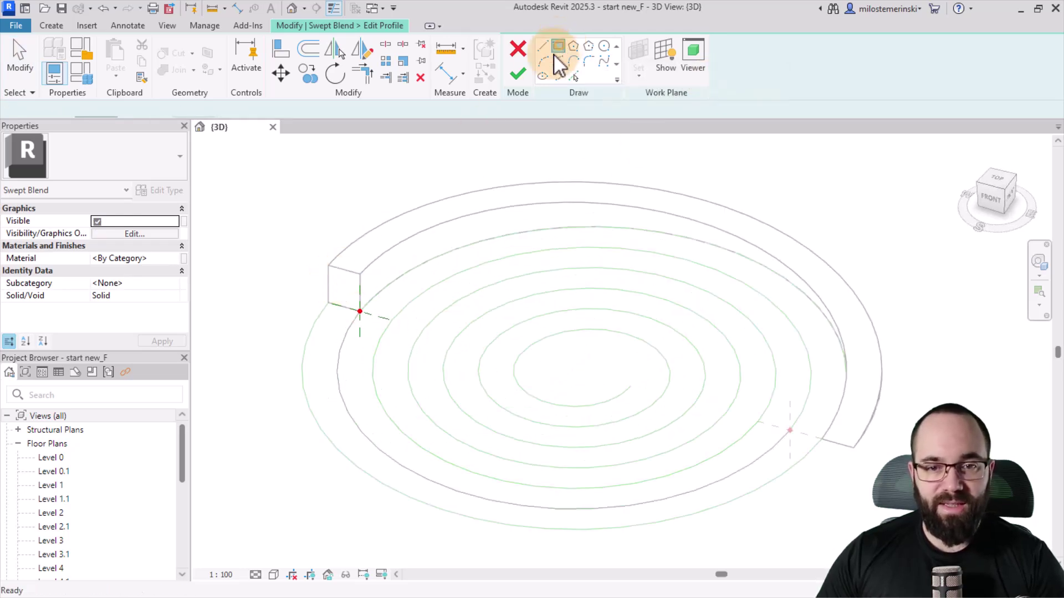
pyautogui.click(326, 267)
pyautogui.click(358, 308)
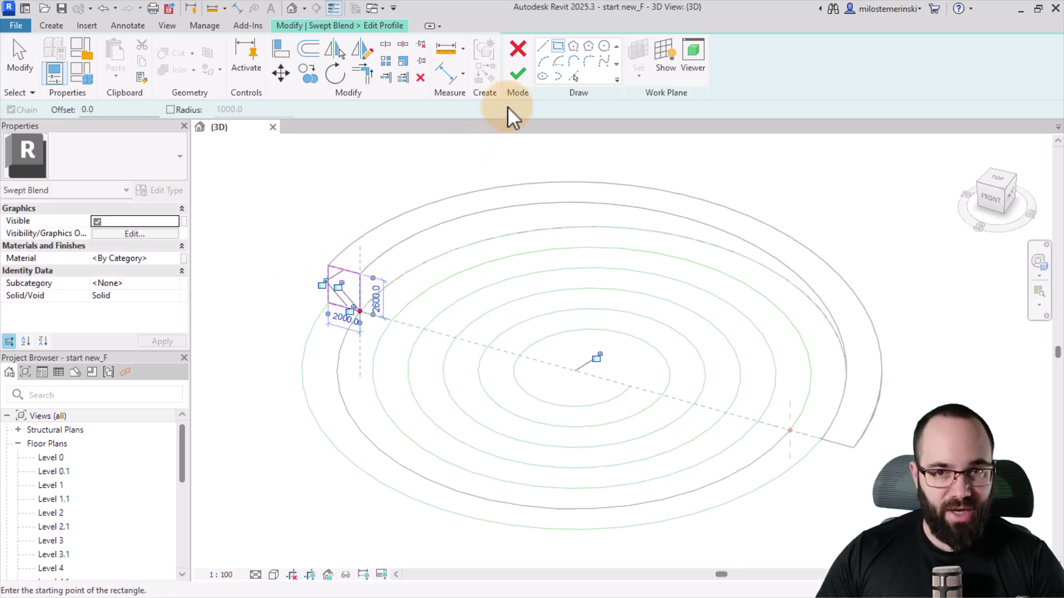
pyautogui.click(522, 76)
# - Sketch the second solid profile as a rectangle about 2000 by 5300 mm, rising from the far end of the path
pyautogui.click(669, 75)
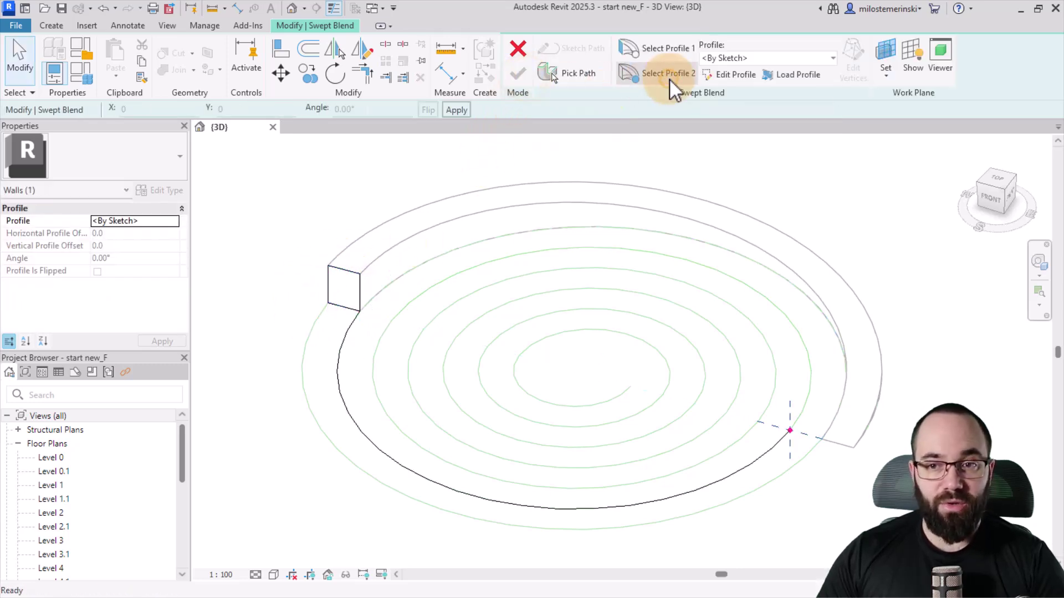
pyautogui.click(715, 78)
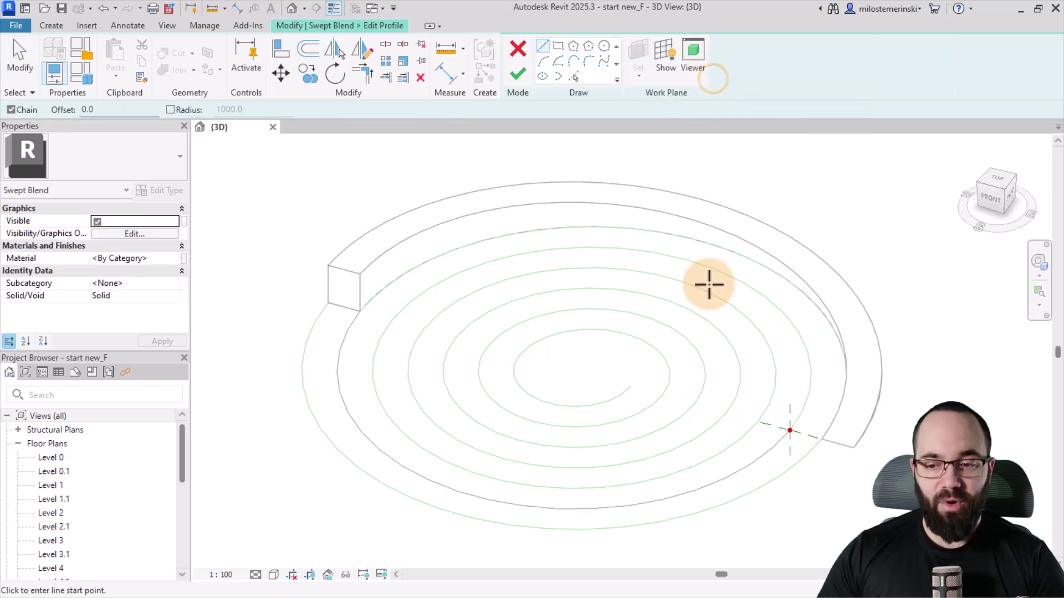
pyautogui.moveTo(707, 284); pyautogui.dragTo(639, 268, button='middle')
pyautogui.scroll(-1, 639, 268)
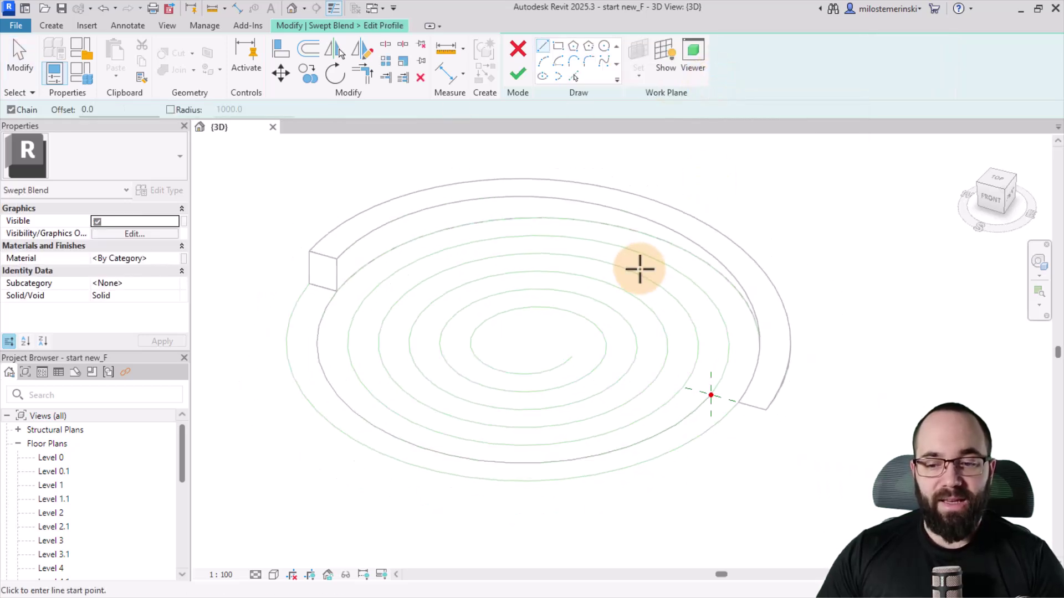
pyautogui.click(563, 48)
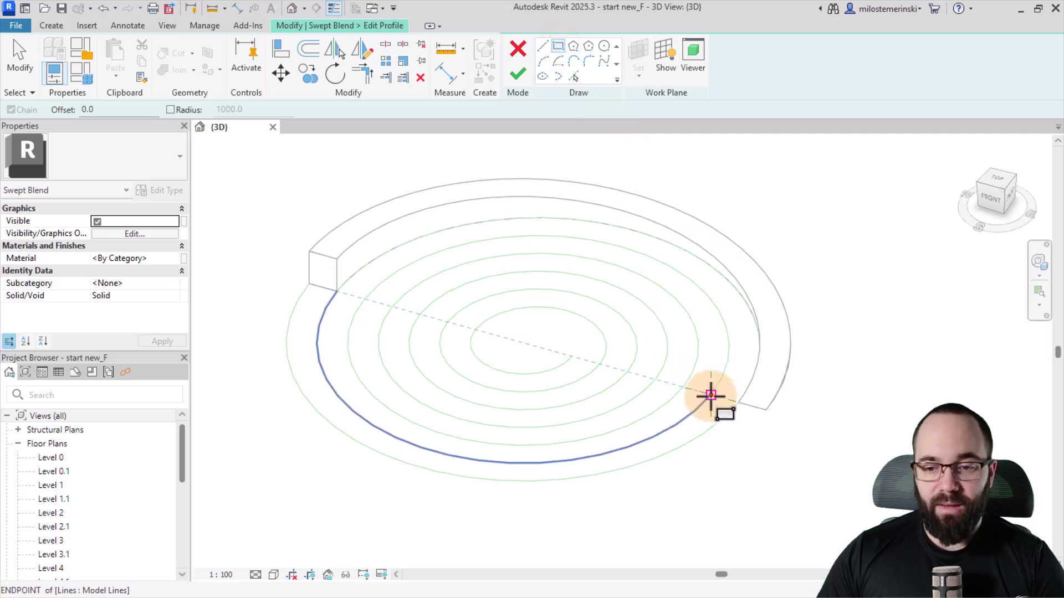
pyautogui.click(711, 395)
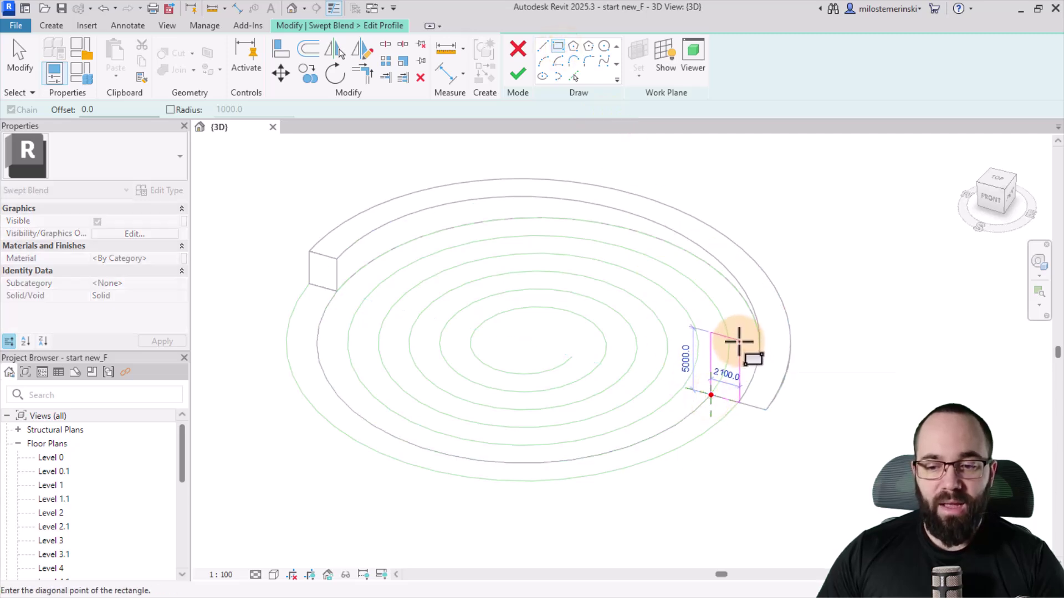
pyautogui.click(739, 336)
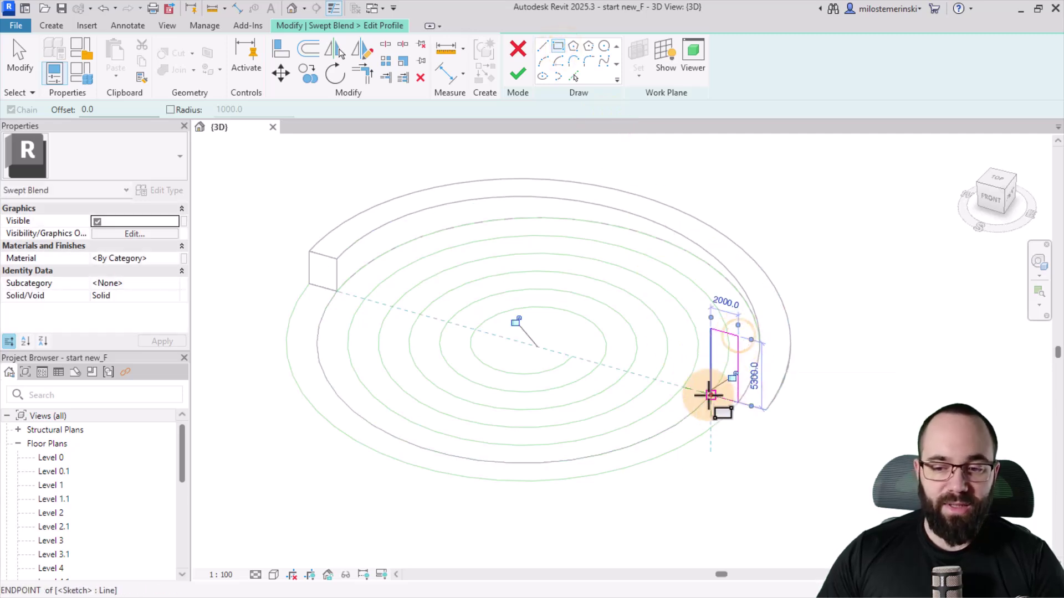
pyautogui.press('Escape')
# - Set the second profile's top edge 5200 mm above the cut wall's top corner and finish the solid swept blend
pyautogui.click(722, 334)
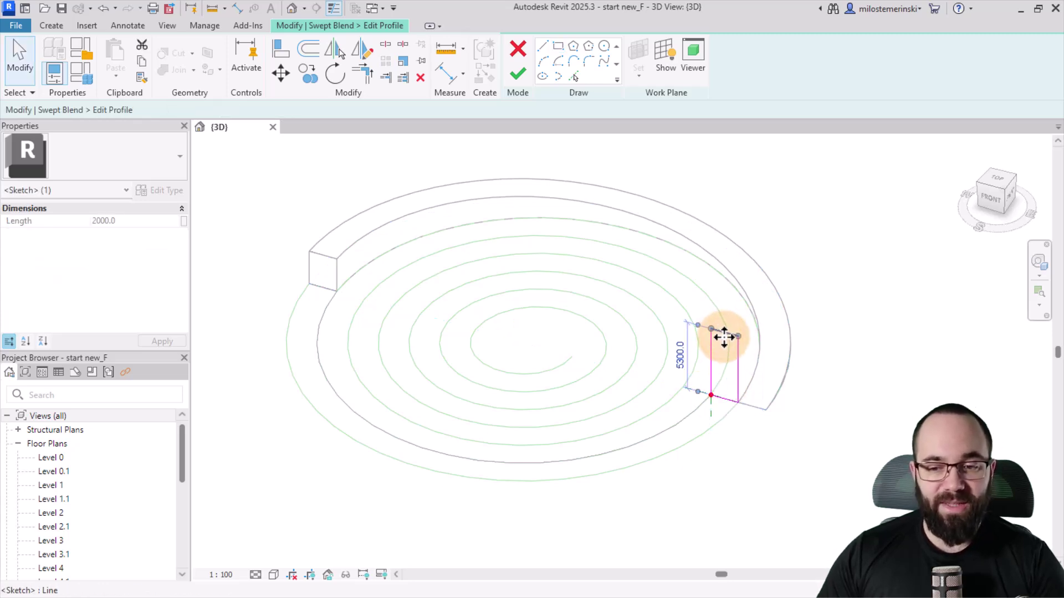
pyautogui.moveTo(523, 313); pyautogui.dragTo(333, 259)
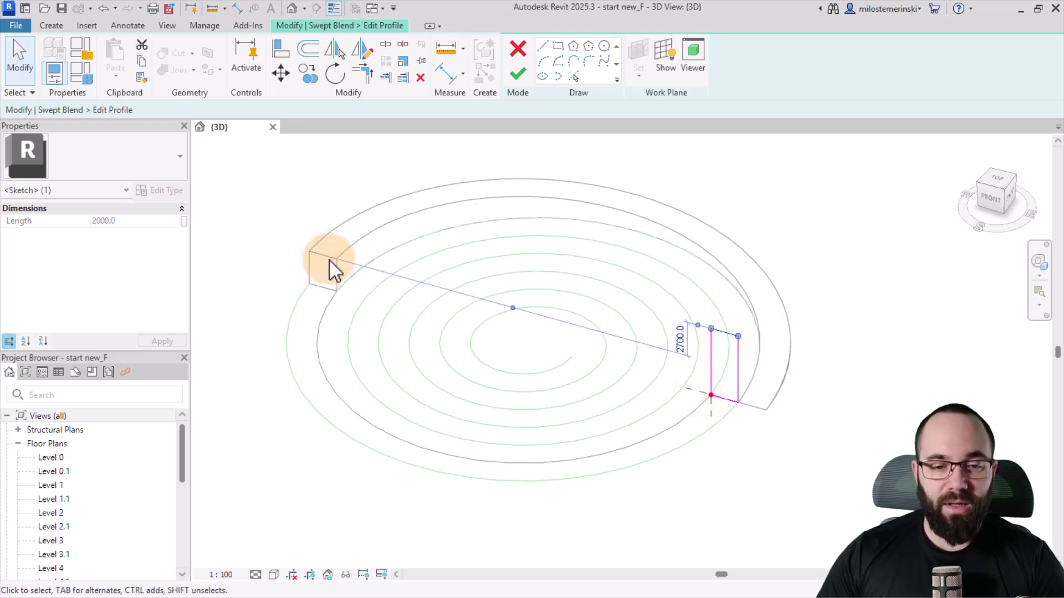
pyautogui.keyDown('shift'); pyautogui.moveTo(486, 374); pyautogui.dragTo(504, 353, button='middle'); pyautogui.keyUp('shift')
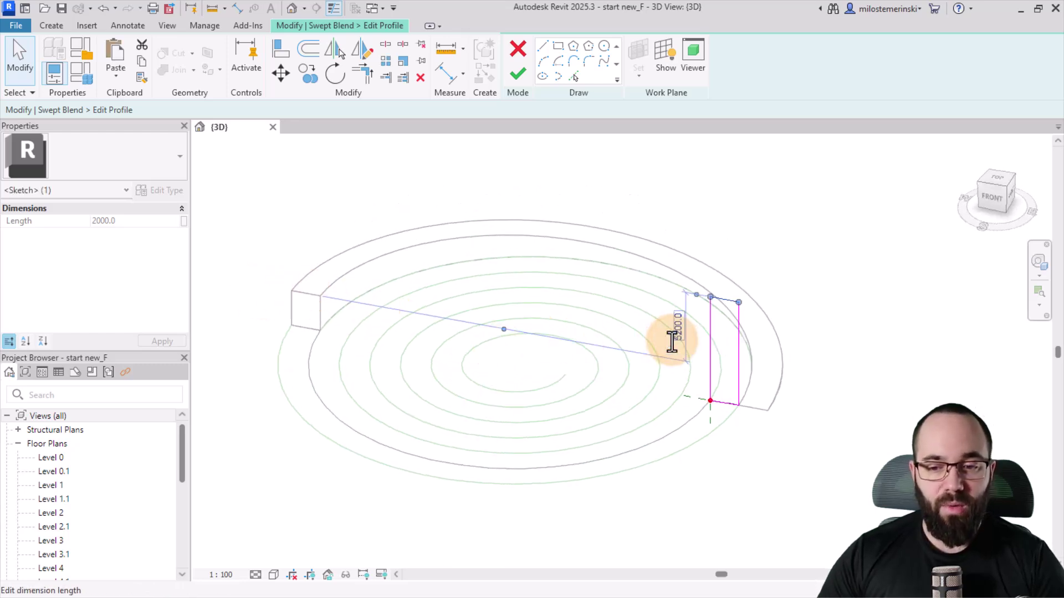
pyautogui.keyDown('shift'); pyautogui.moveTo(778, 367); pyautogui.dragTo(758, 439, button='middle'); pyautogui.keyUp('shift')
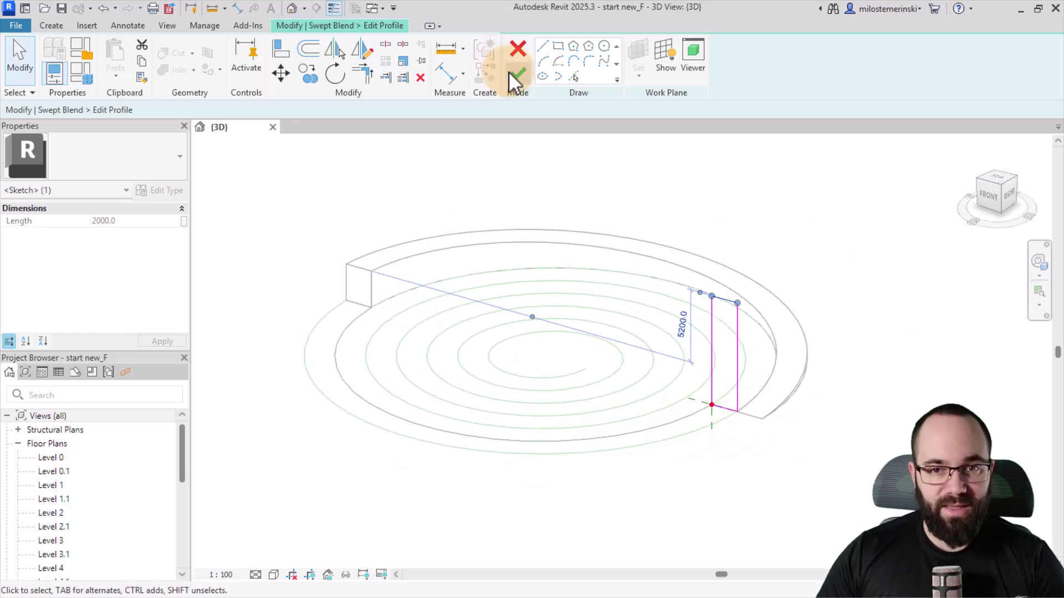
pyautogui.click(524, 83)
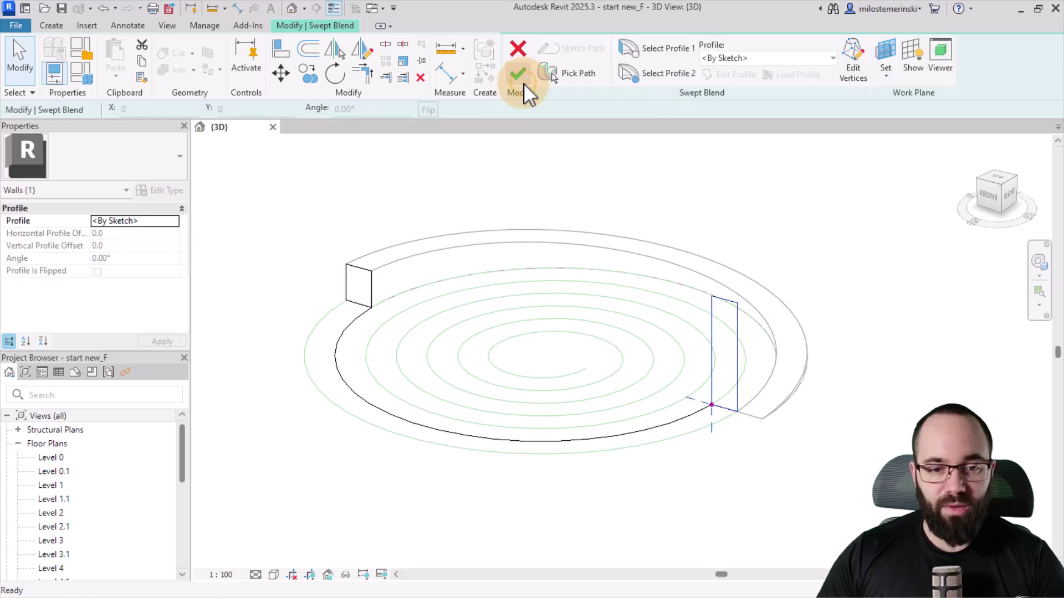
pyautogui.click(521, 81)
pyautogui.keyDown('shift'); pyautogui.moveTo(708, 395); pyautogui.dragTo(542, 460, button='middle'); pyautogui.keyUp('shift')
pyautogui.click(719, 256)
# - Start another solid swept blend and pick the following spiral model line, from the new segment's tall end, as its path
pyautogui.keyDown('shift'); pyautogui.moveTo(797, 387); pyautogui.dragTo(495, 377, button='middle'); pyautogui.keyUp('shift')
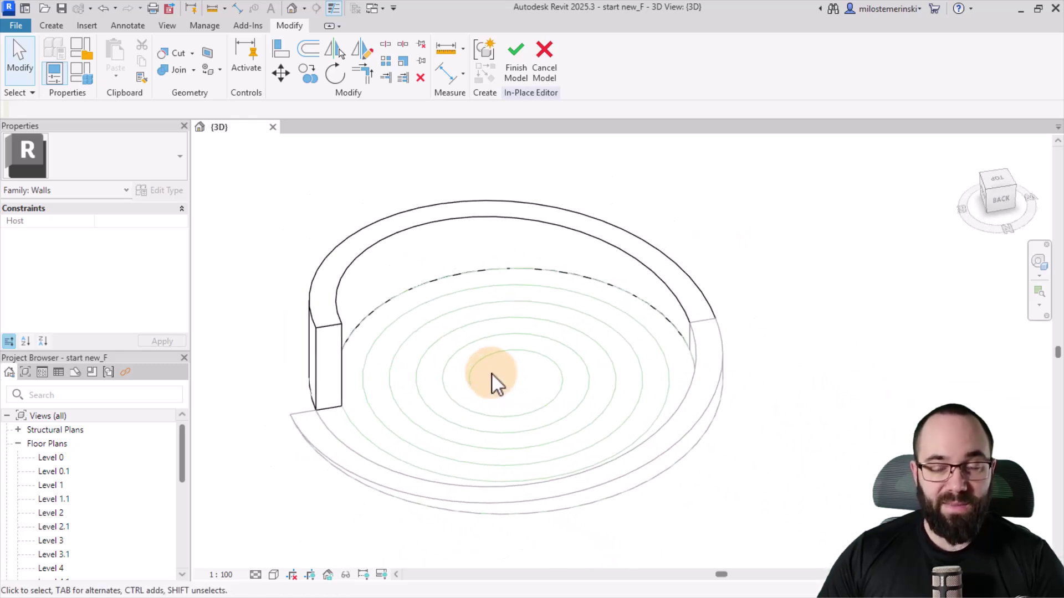
pyautogui.click(50, 25)
pyautogui.click(240, 71)
pyautogui.click(569, 73)
pyautogui.click(347, 411)
pyautogui.click(518, 77)
# - Sketch the first profile of this blend as a rectangle matching the previous segment's tall end face
pyautogui.click(652, 50)
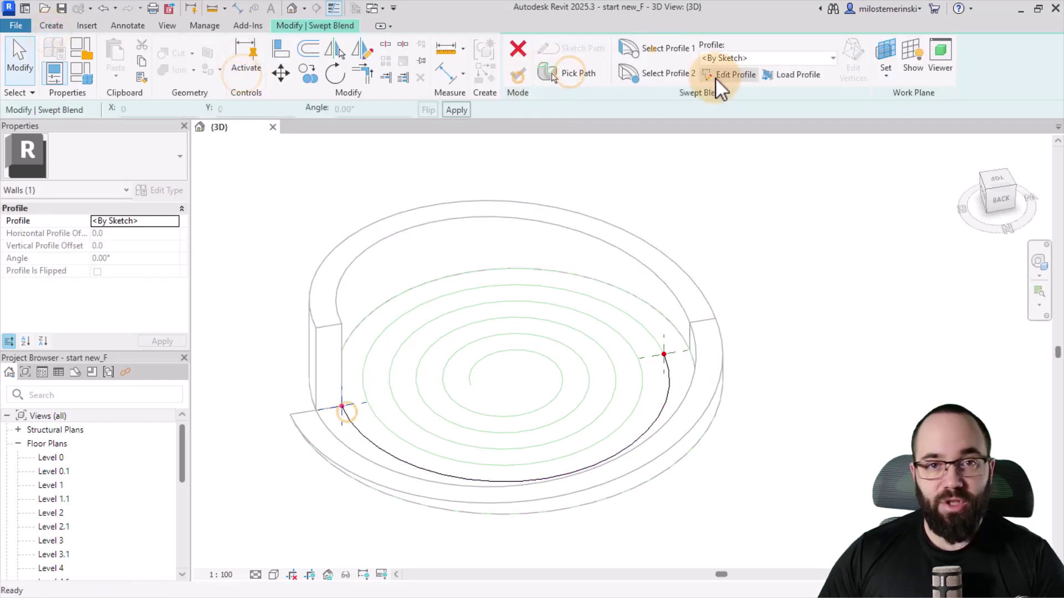
pyautogui.click(724, 79)
pyautogui.click(560, 46)
pyautogui.click(314, 327)
pyautogui.click(341, 407)
pyautogui.click(520, 75)
# - Sketch the second profile as a rectangle at the path's far end, with its top edge 5200 mm above the previous segment's end
pyautogui.click(659, 74)
pyautogui.click(725, 79)
pyautogui.click(559, 46)
pyautogui.click(687, 349)
pyautogui.click(661, 231)
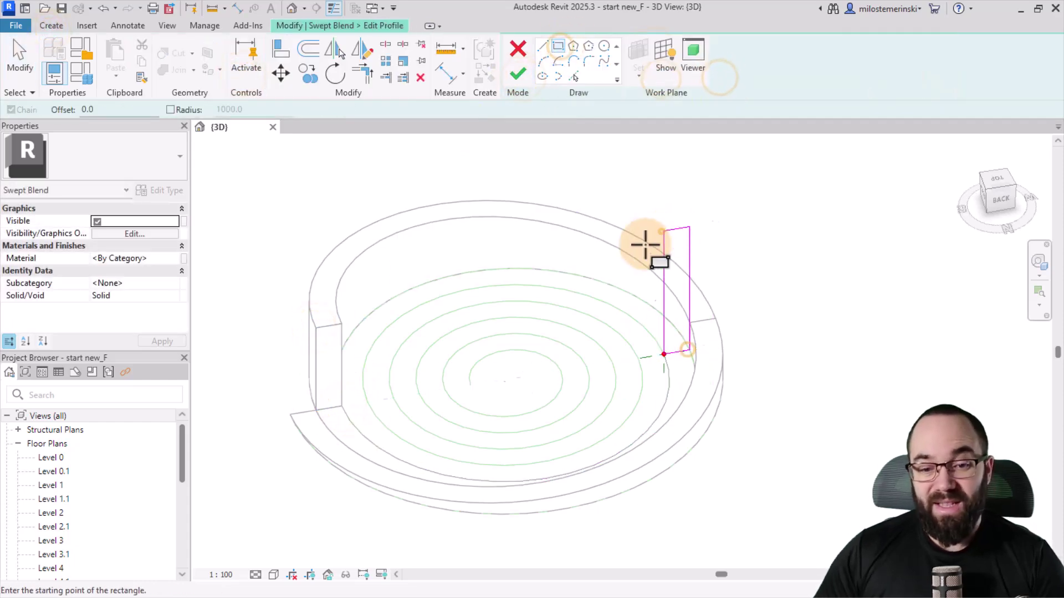
pyautogui.moveTo(334, 327); pyautogui.dragTo(334, 325)
pyautogui.click(632, 261)
pyautogui.write('52')
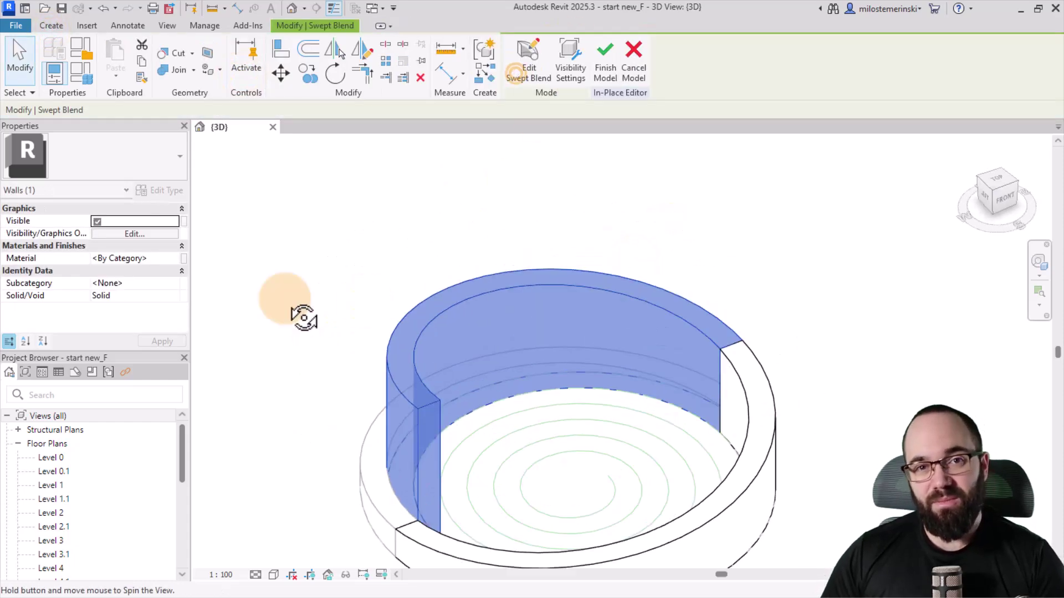
# - Pick the next spiral line as a new swept blend's path and sketch its first profile as a rectangle on the previous segment's tall end face
pyautogui.click(565, 76)
pyautogui.click(656, 52)
pyautogui.click(727, 75)
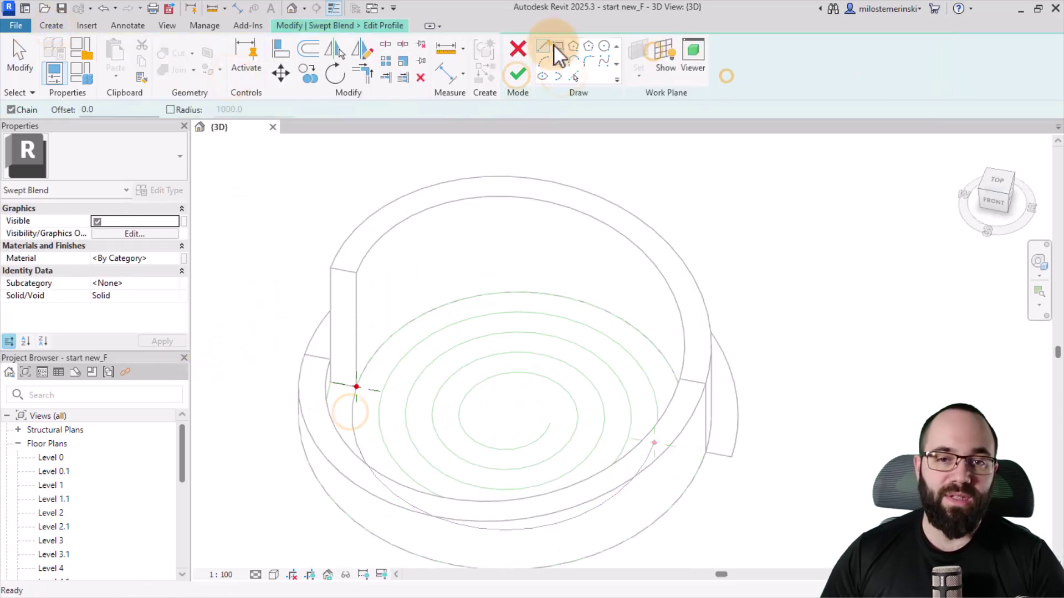
pyautogui.click(558, 49)
pyautogui.click(332, 268)
pyautogui.click(358, 387)
pyautogui.click(519, 76)
# - Sketch the second profile as a rectangle at the far end of the path, rising above the existing wall
pyautogui.click(651, 77)
pyautogui.click(725, 74)
pyautogui.keyDown('shift'); pyautogui.moveTo(689, 435); pyautogui.dragTo(704, 430, button='middle'); pyautogui.keyUp('shift')
pyautogui.click(729, 360)
pyautogui.click(706, 216)
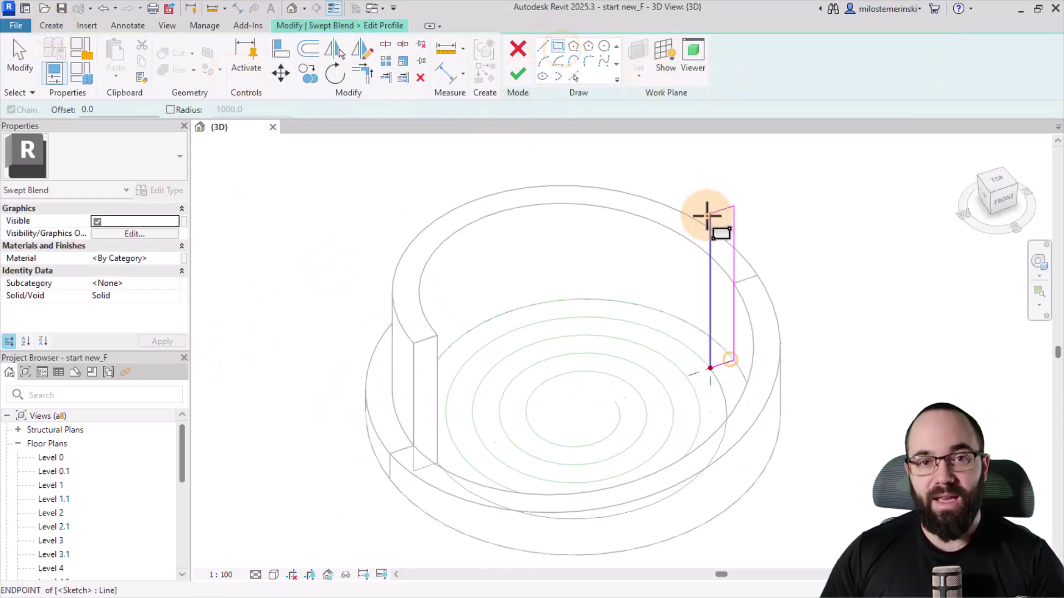
pyautogui.press('Escape')
pyautogui.press('Escape')
# - Set the second profile's top edge 5200 mm above the previous segment's top corner and finish the swept blend
pyautogui.click(713, 209)
pyautogui.moveTo(696, 372); pyautogui.dragTo(433, 336)
pyautogui.click(676, 241)
pyautogui.click(520, 73)
pyautogui.click(524, 69)
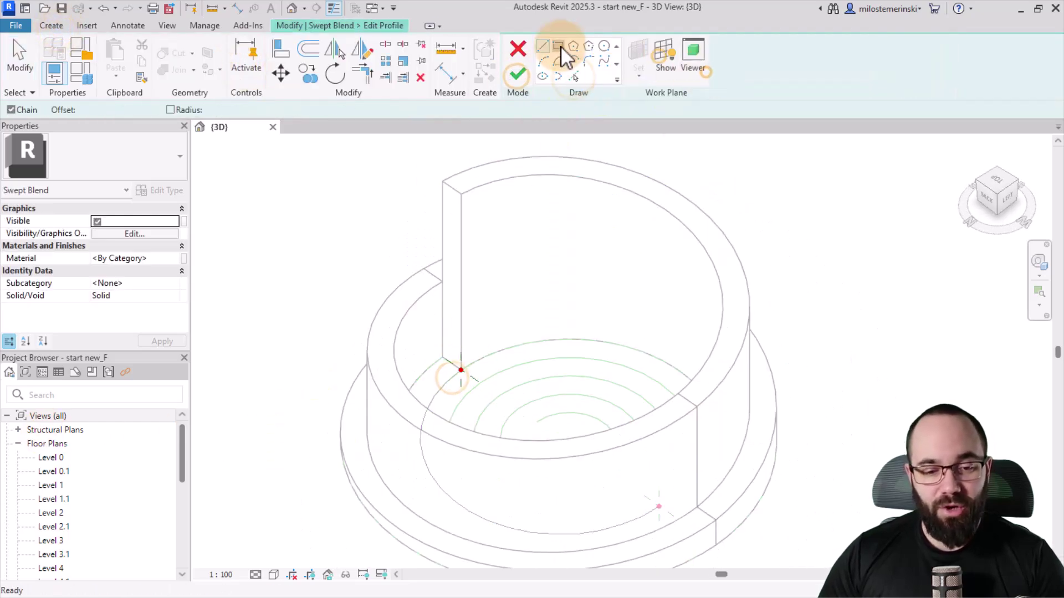
# - Sketch the following blend's first profile as a 2000 x 18200 mm rectangle matching the newest segment's tall end face
pyautogui.click(560, 46)
pyautogui.click(443, 182)
pyautogui.click(461, 370)
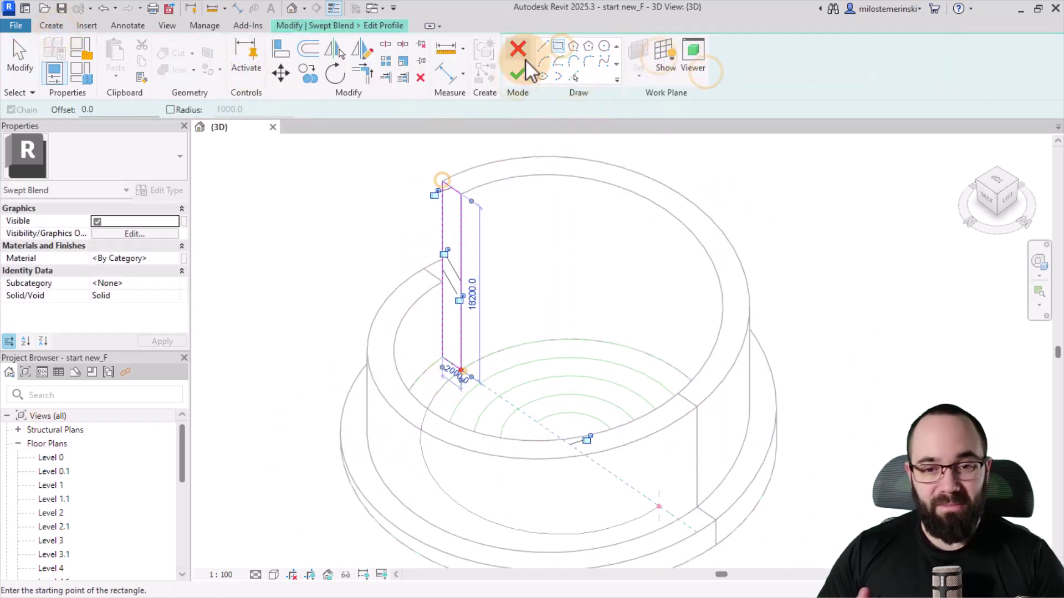
pyautogui.click(519, 72)
# - Sketch the second profile as a rectangle at the path's far end, 5200 mm taller than the first, and finish the swept blend
pyautogui.click(653, 77)
pyautogui.click(718, 72)
pyautogui.keyDown('shift'); pyautogui.moveTo(603, 302); pyautogui.dragTo(729, 292, button='middle'); pyautogui.keyUp('shift')
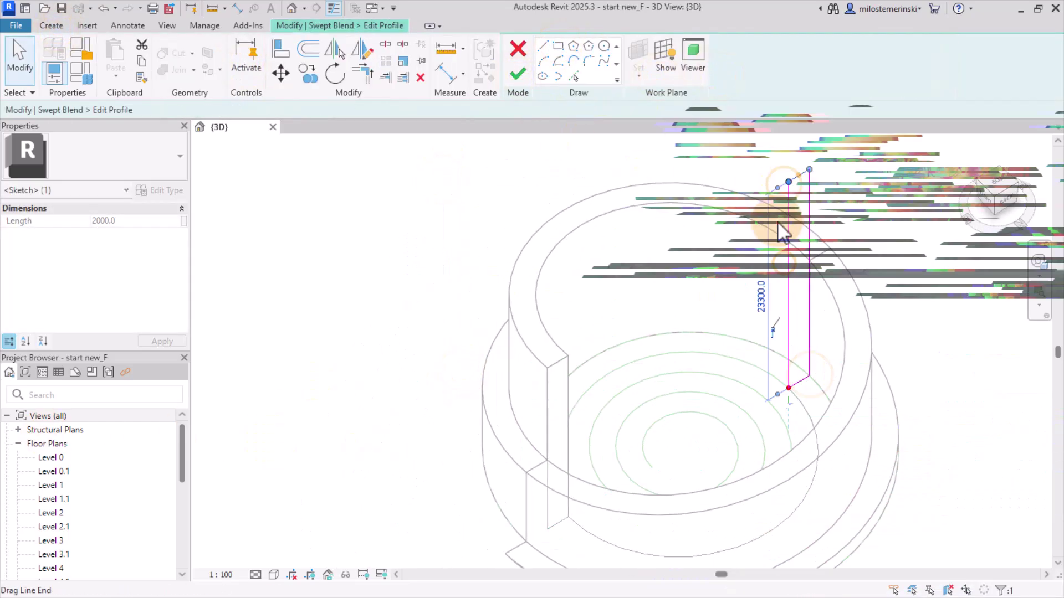
pyautogui.click(519, 75)
pyautogui.keyDown('shift'); pyautogui.moveTo(621, 299); pyautogui.dragTo(660, 303, button='middle'); pyautogui.keyUp('shift')
pyautogui.click(527, 71)
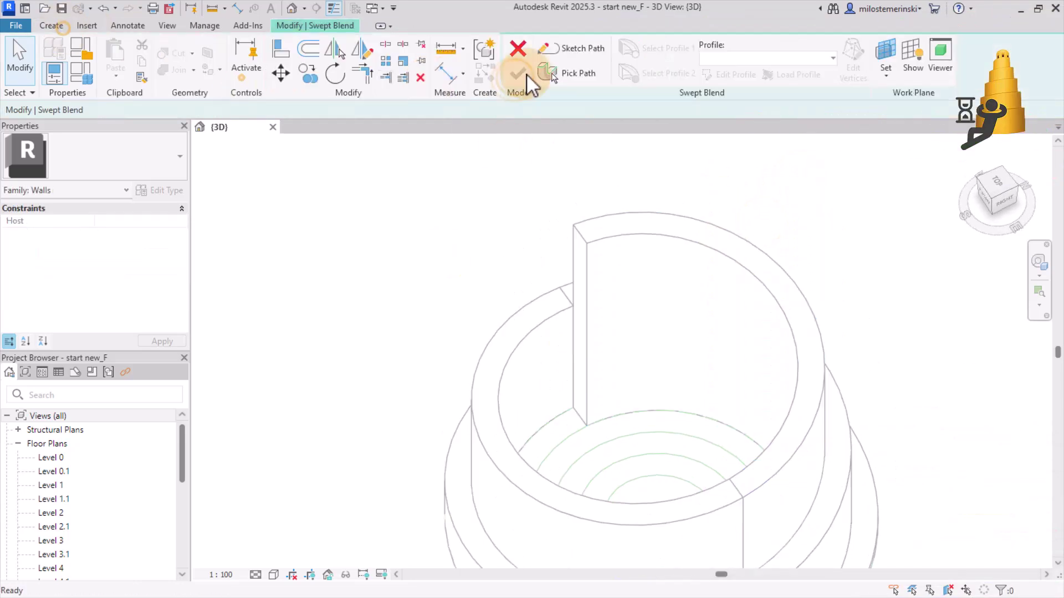
# - Start another swept blend along the next inner spiral line and sketch its first profile over the previous segment's tall end face
pyautogui.click(644, 68)
pyautogui.click(570, 75)
pyautogui.moveTo(546, 450)
pyautogui.keyDown('shift'); pyautogui.mouseDown(button='middle')
pyautogui.moveTo(564, 470)
pyautogui.moveTo(586, 430)
pyautogui.mouseUp(button='middle'); pyautogui.keyUp('shift')
pyautogui.click(518, 71)
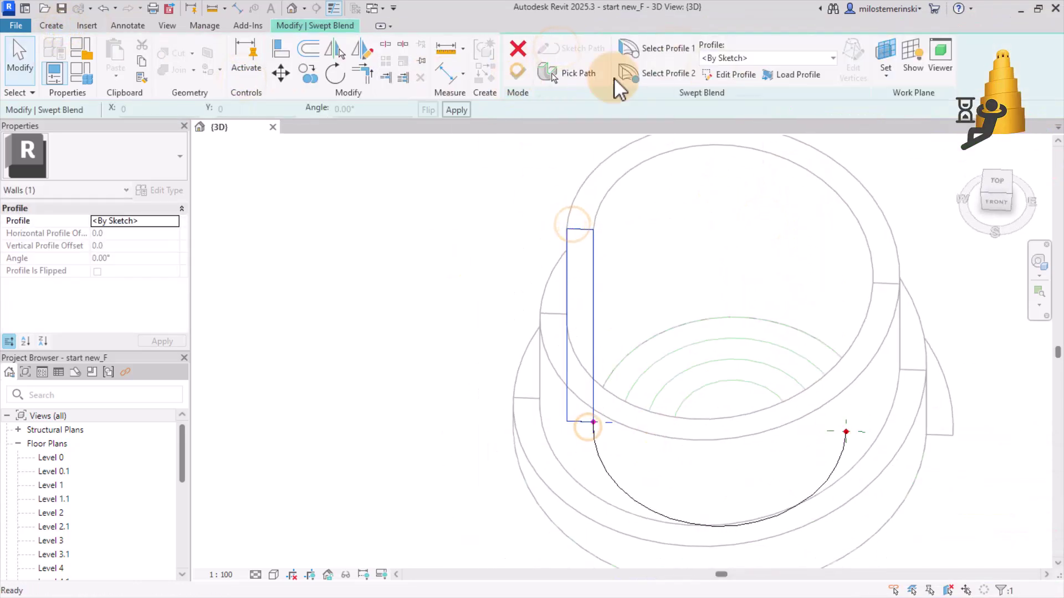
# - Sketch this blend's second profile as a rectangle at the other end of its path
pyautogui.click(657, 73)
pyautogui.click(730, 72)
pyautogui.click(556, 46)
pyautogui.click(678, 397)
pyautogui.click(659, 181)
# - Place the second profile's top edge 5200 mm above the previous segment's end corner and finish the blend
pyautogui.click(669, 175)
pyautogui.moveTo(649, 418); pyautogui.dragTo(471, 327)
pyautogui.click(626, 209)
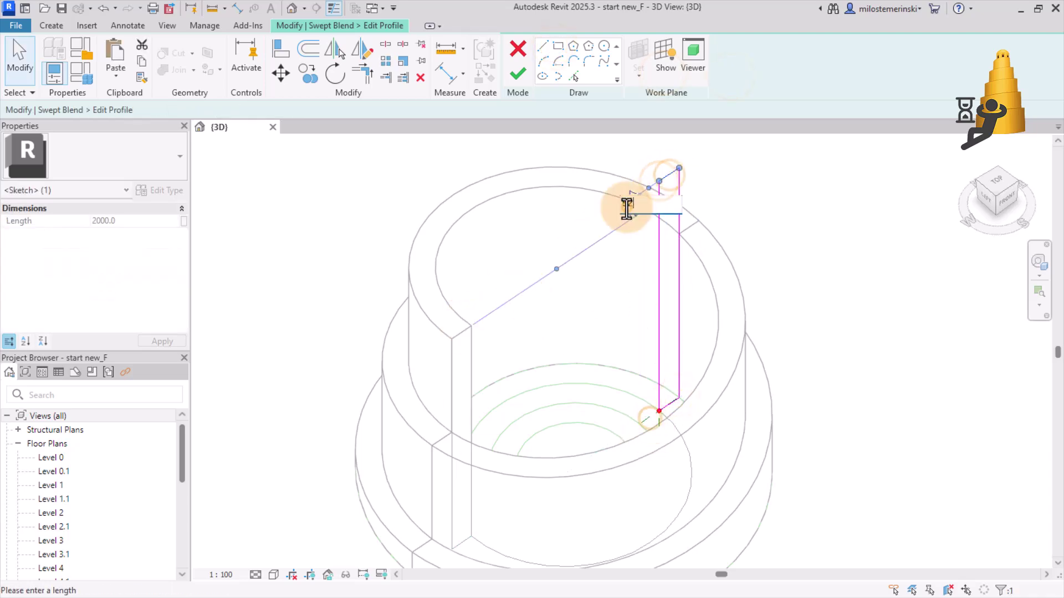
pyautogui.write('5000')
pyautogui.click(516, 75)
pyautogui.click(516, 74)
# - Start a new solid swept blend and pick the spiral line beginning at the last segment's tall end as its path
pyautogui.click(42, 29)
pyautogui.click(241, 78)
pyautogui.click(580, 74)
pyautogui.click(475, 424)
pyautogui.click(517, 75)
# - Sketch the first profile as a rectangle matching the previous segment's tall end face
pyautogui.click(666, 49)
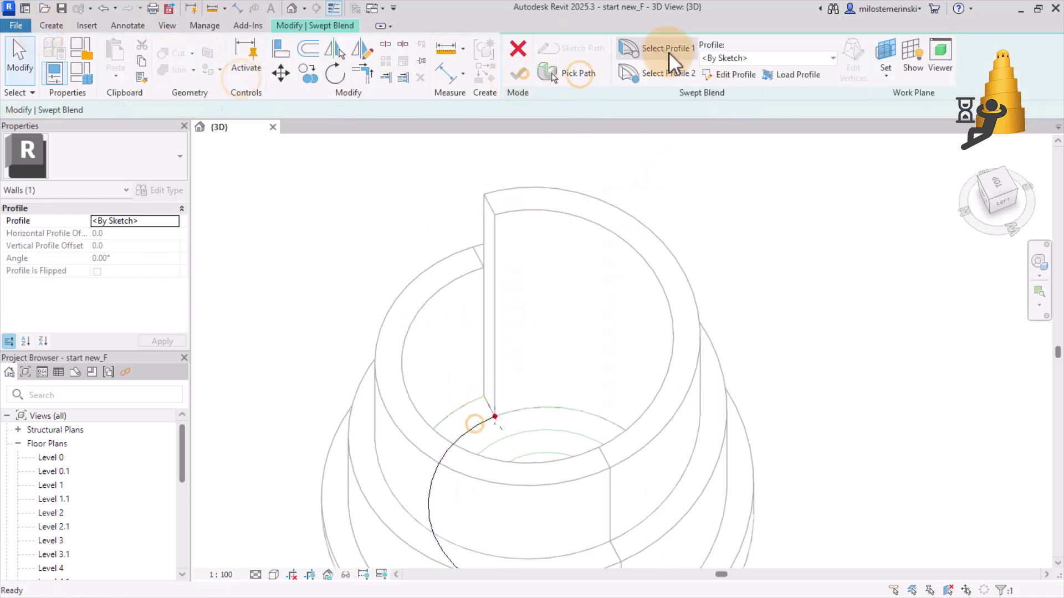
pyautogui.click(727, 73)
pyautogui.click(558, 46)
pyautogui.click(485, 195)
pyautogui.click(494, 417)
pyautogui.click(514, 77)
# - Sketch the second profile at the path's far end as a rectangle 2000 mm wide and about 34700 mm tall
pyautogui.click(558, 46)
pyautogui.click(656, 357)
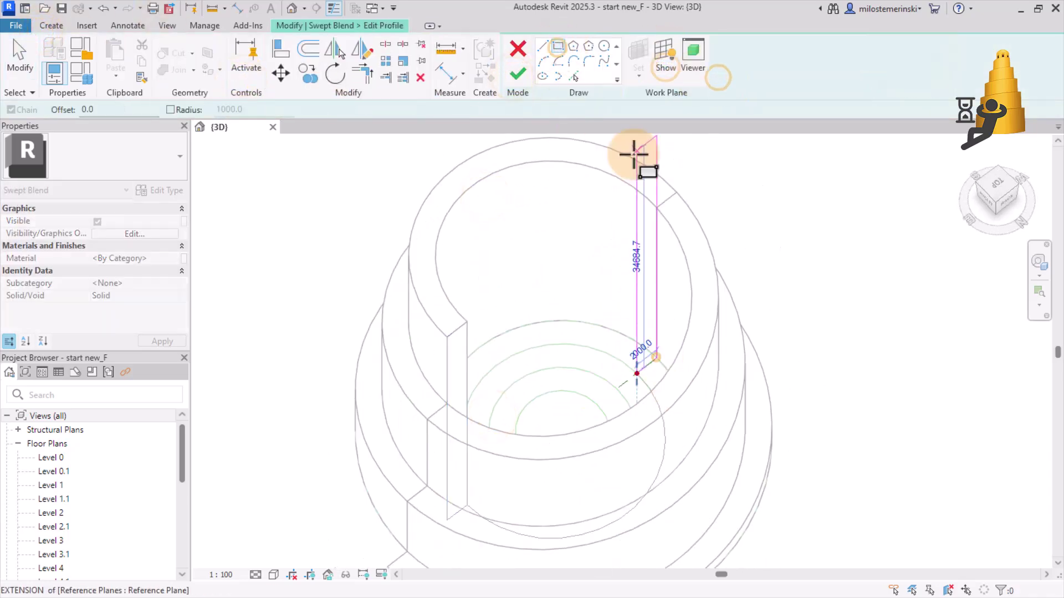
pyautogui.click(633, 154)
pyautogui.keyDown('shift'); pyautogui.moveTo(643, 222); pyautogui.dragTo(661, 198, button='middle'); pyautogui.keyUp('shift')
# - Set the top edge of the second profile 5200 mm above the previous segment's top corner and finish the blend
pyautogui.click(620, 225)
pyautogui.moveTo(594, 464); pyautogui.dragTo(564, 296)
pyautogui.click(577, 277)
pyautogui.write('5000')
pyautogui.click(518, 75)
pyautogui.click(518, 76)
# - Switch the 3D view's visual style to Wireframe
pyautogui.keyDown('shift'); pyautogui.moveTo(580, 277); pyautogui.dragTo(658, 194, button='middle'); pyautogui.keyUp('shift')
pyautogui.click(273, 574)
pyautogui.click(291, 494)
# - Start another solid swept blend and pick the next inner spiral line, from the newest segment's tall end, as its path
pyautogui.click(58, 25)
pyautogui.click(246, 75)
pyautogui.click(570, 74)
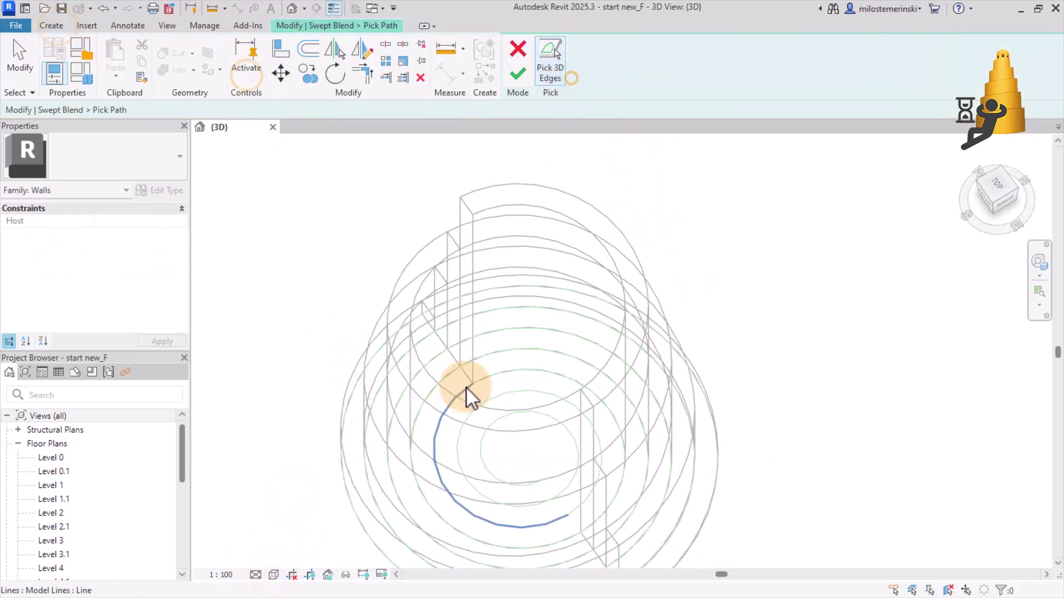
pyautogui.click(518, 74)
# - Sketch the first profile as a 2000 x 33800 mm rectangle matching the previous segment's tall end face
pyautogui.click(629, 47)
pyautogui.keyDown('shift'); pyautogui.moveTo(501, 258); pyautogui.dragTo(546, 255, button='middle'); pyautogui.keyUp('shift')
pyautogui.click(717, 76)
pyautogui.click(562, 47)
pyautogui.click(453, 180)
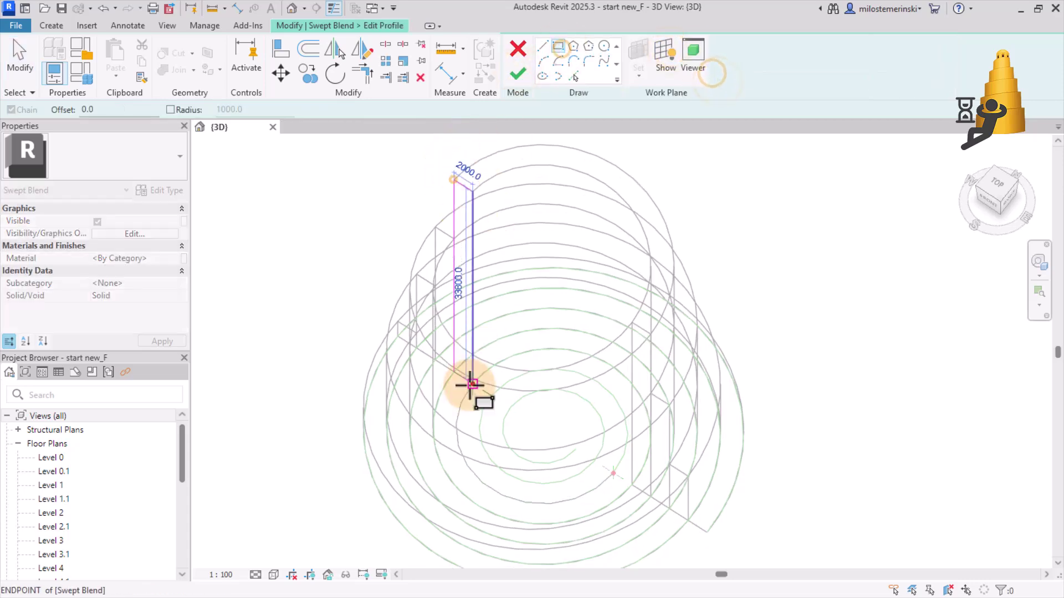
pyautogui.click(472, 383)
pyautogui.keyDown('shift'); pyautogui.moveTo(487, 349); pyautogui.dragTo(654, 332, button='middle'); pyautogui.keyUp('shift')
pyautogui.click(518, 75)
# - Sketch the second profile as a tall rectangle at the far end of the picked path
pyautogui.click(717, 74)
pyautogui.click(559, 47)
pyautogui.click(567, 435)
pyautogui.click(548, 174)
pyautogui.press('Escape')
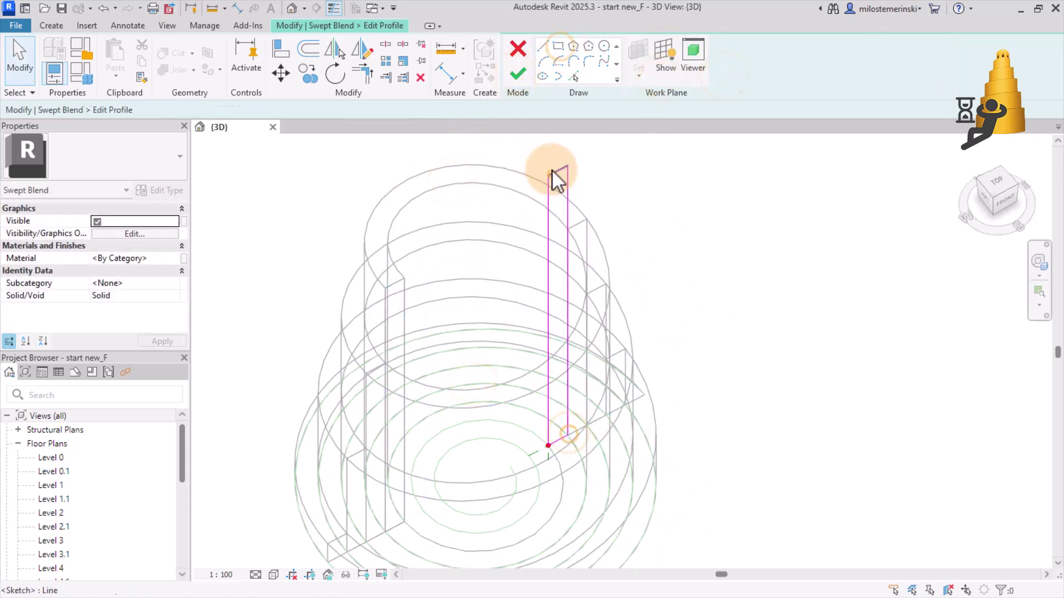
# - Position the second profile's top edge 5200 mm above the previous segment's end and finish the swept blend
pyautogui.click(553, 169)
pyautogui.click(537, 456)
pyautogui.click(518, 74)
pyautogui.click(517, 75)
# - Start a further solid swept blend and pick the spiral line continuing from the last segment's tall end as its path
pyautogui.keyDown('shift'); pyautogui.moveTo(488, 233); pyautogui.dragTo(598, 277, button='middle'); pyautogui.keyUp('shift')
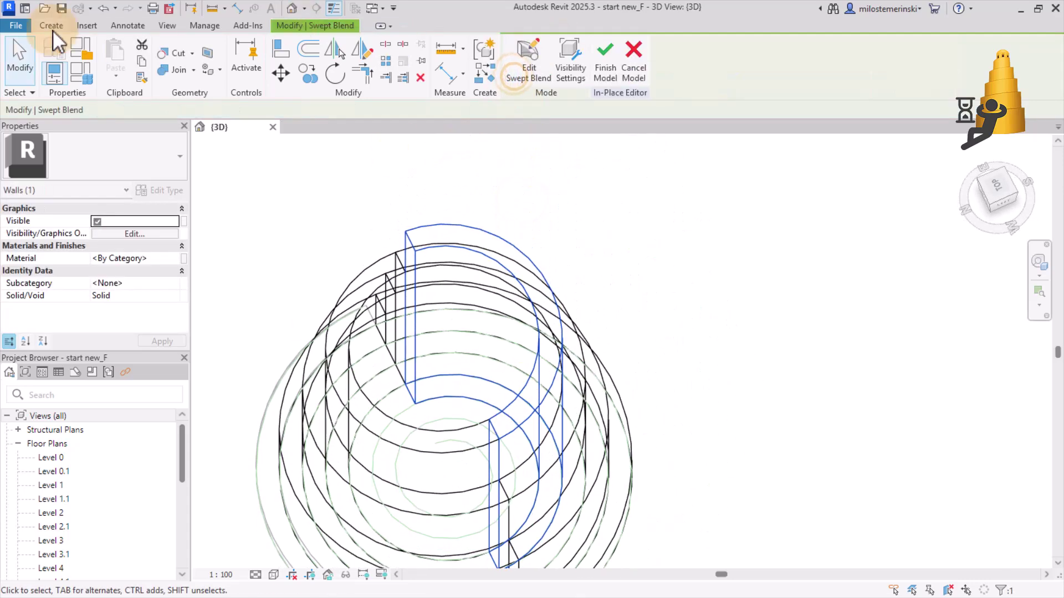
pyautogui.click(52, 28)
pyautogui.click(240, 74)
pyautogui.click(575, 70)
pyautogui.click(408, 409)
pyautogui.click(521, 76)
# - Sketch the first profile as a 2000 x 39000 mm rectangle matching the previous segment's tall end face
pyautogui.click(717, 76)
pyautogui.click(557, 47)
pyautogui.click(382, 241)
pyautogui.click(399, 475)
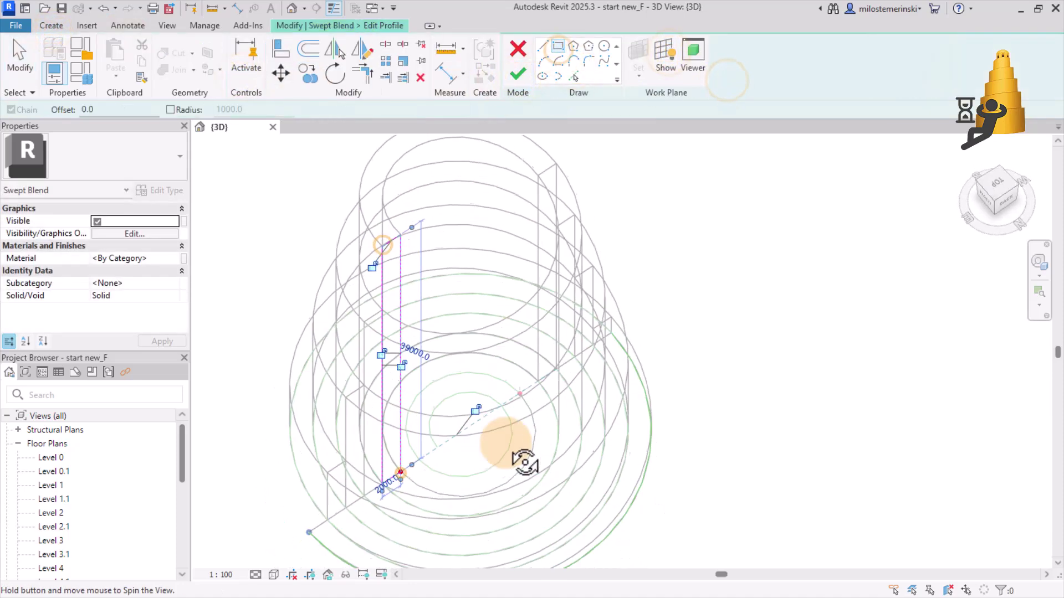
pyautogui.click(520, 80)
# - Sketch the second profile as a rectangle at the path's far end, extending above the top segment
pyautogui.click(671, 76)
pyautogui.click(717, 77)
pyautogui.click(556, 46)
pyautogui.click(517, 158)
pyautogui.press('Escape')
pyautogui.press('Escape')
# - Set the second profile's top edge 5200 mm above the previous segment's top corner and finish the blend
pyautogui.keyDown('shift'); pyautogui.moveTo(546, 277); pyautogui.dragTo(536, 226, button='middle'); pyautogui.keyUp('shift')
pyautogui.click(529, 245)
pyautogui.moveTo(507, 550); pyautogui.dragTo(397, 315)
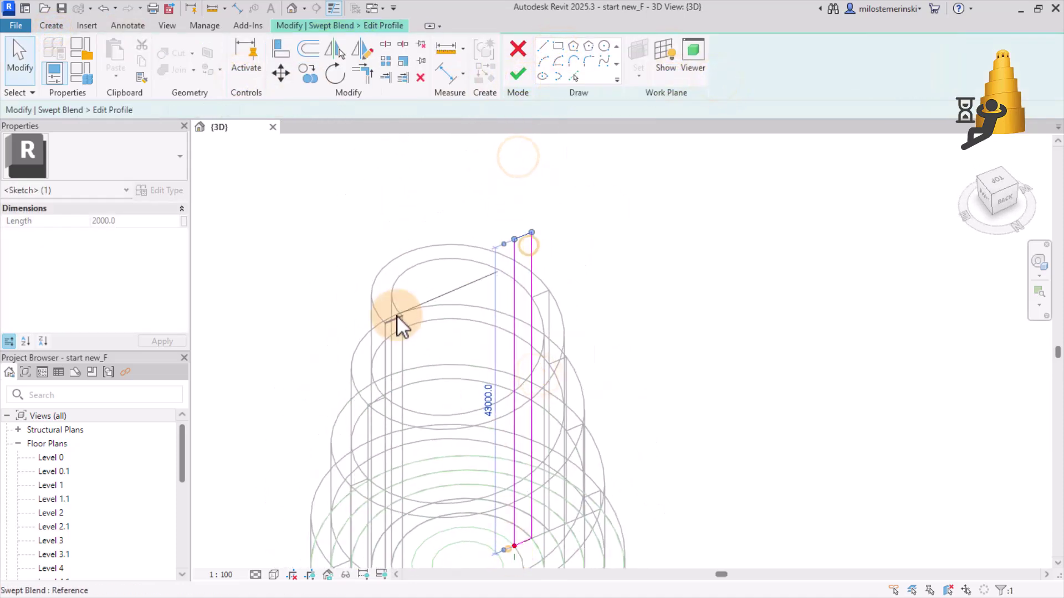
pyautogui.click(490, 269)
pyautogui.click(516, 73)
# - Start another solid swept blend and pick the following inner spiral line as its path
pyautogui.keyDown('shift'); pyautogui.moveTo(525, 220); pyautogui.dragTo(546, 242, button='middle'); pyautogui.keyUp('shift')
pyautogui.click(52, 27)
pyautogui.click(241, 70)
pyautogui.click(576, 72)
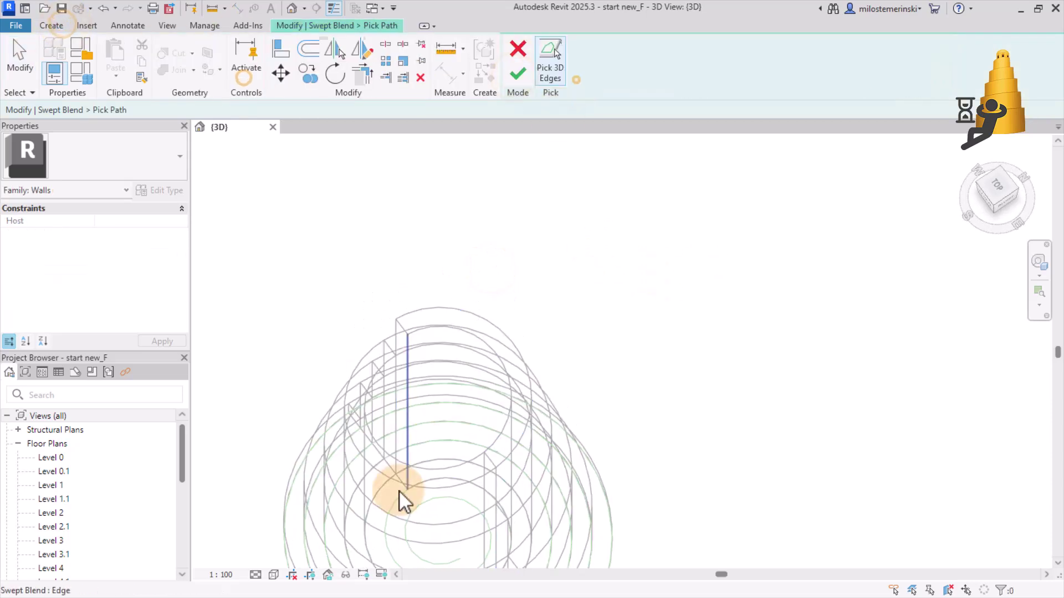
pyautogui.click(395, 497)
pyautogui.click(512, 77)
# - Sketch this blend's first profile as a rectangle over the topmost segment's tall end face
pyautogui.click(662, 46)
pyautogui.click(729, 77)
pyautogui.click(559, 46)
pyautogui.click(395, 319)
pyautogui.click(406, 488)
pyautogui.keyDown('shift'); pyautogui.moveTo(498, 261); pyautogui.dragTo(554, 238, button='middle'); pyautogui.keyUp('shift')
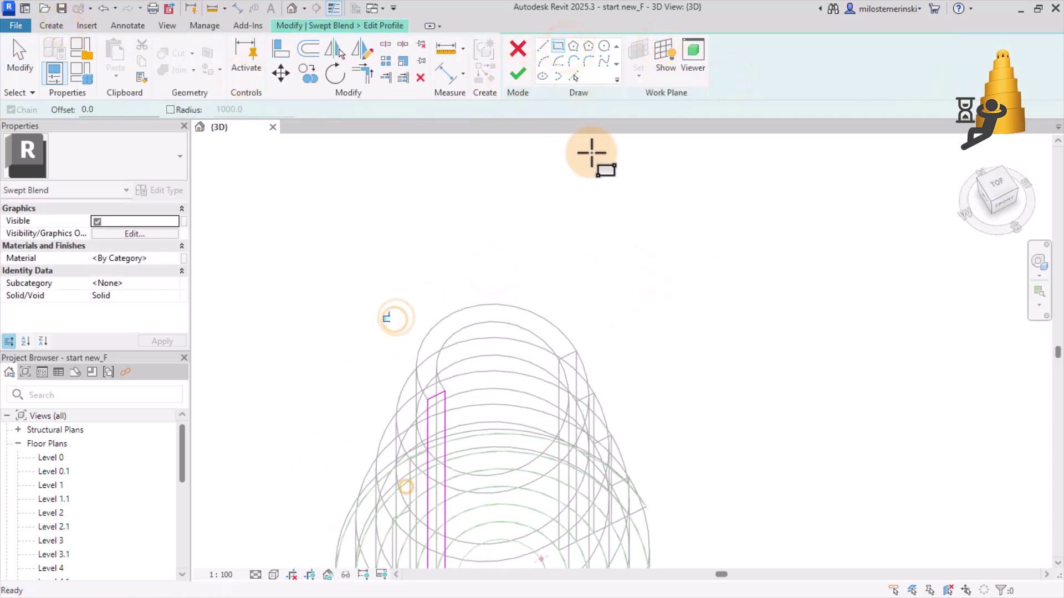
pyautogui.click(516, 75)
# - Sketch the second profile as a rectangle at the path's far end, drawn well above the topmost segment
pyautogui.click(655, 73)
pyautogui.click(730, 73)
pyautogui.click(557, 47)
pyautogui.keyDown('shift'); pyautogui.moveTo(548, 307); pyautogui.dragTo(579, 338, button='middle'); pyautogui.keyUp('shift')
pyautogui.click(540, 463)
pyautogui.click(521, 182)
pyautogui.press('Escape')
pyautogui.press('Escape')
# - Measure the second profile's top edge from the previous segment's top corner, set the offset to 5200 mm, and finish the swept blend
pyautogui.click(530, 177)
pyautogui.moveTo(508, 482); pyautogui.dragTo(423, 287)
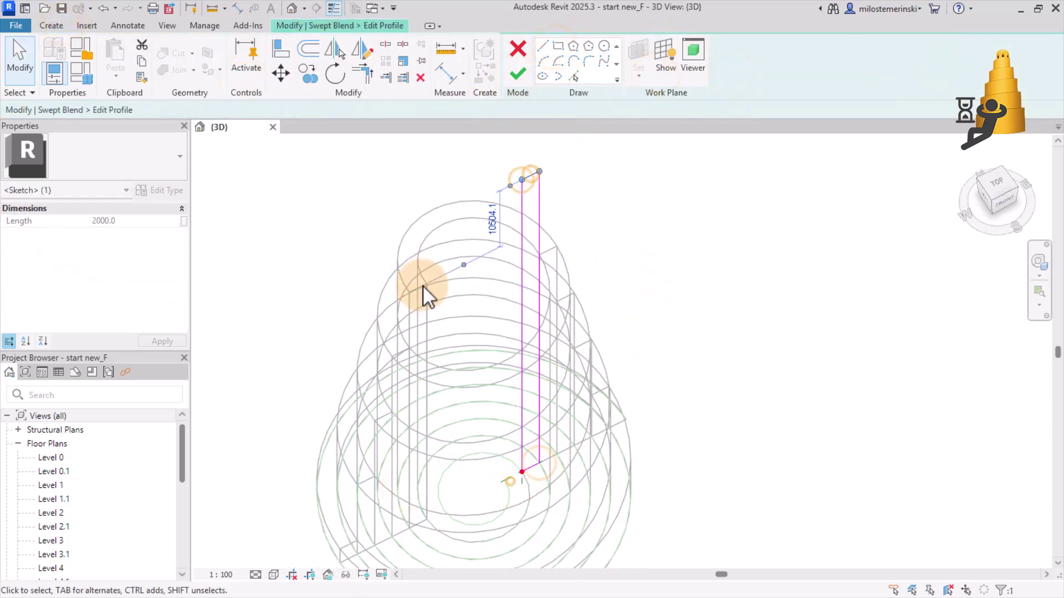
pyautogui.click(495, 225)
pyautogui.click(519, 72)
pyautogui.keyDown('shift'); pyautogui.moveTo(471, 244); pyautogui.dragTo(606, 285, button='middle'); pyautogui.keyUp('shift')
pyautogui.click(514, 77)
# - Start the next solid swept blend and pick the spiral line near the centre, from the last segment's tall end, as its path
pyautogui.click(52, 26)
pyautogui.click(242, 70)
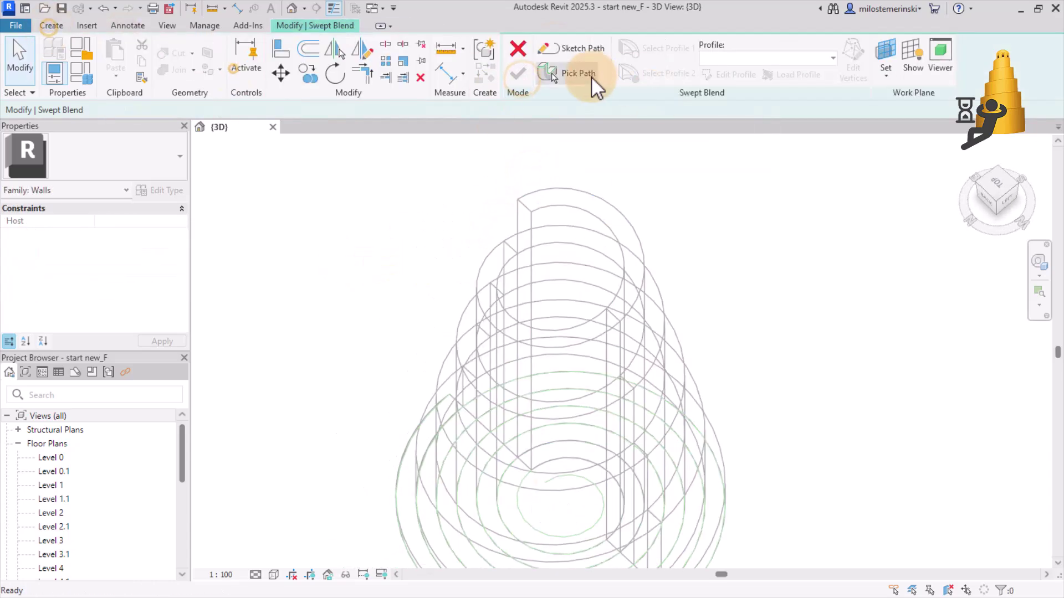
pyautogui.click(591, 76)
pyautogui.click(517, 499)
pyautogui.click(517, 76)
# - Sketch the first profile as a rectangle matching the topmost segment's tall end face
pyautogui.click(724, 75)
pyautogui.click(557, 47)
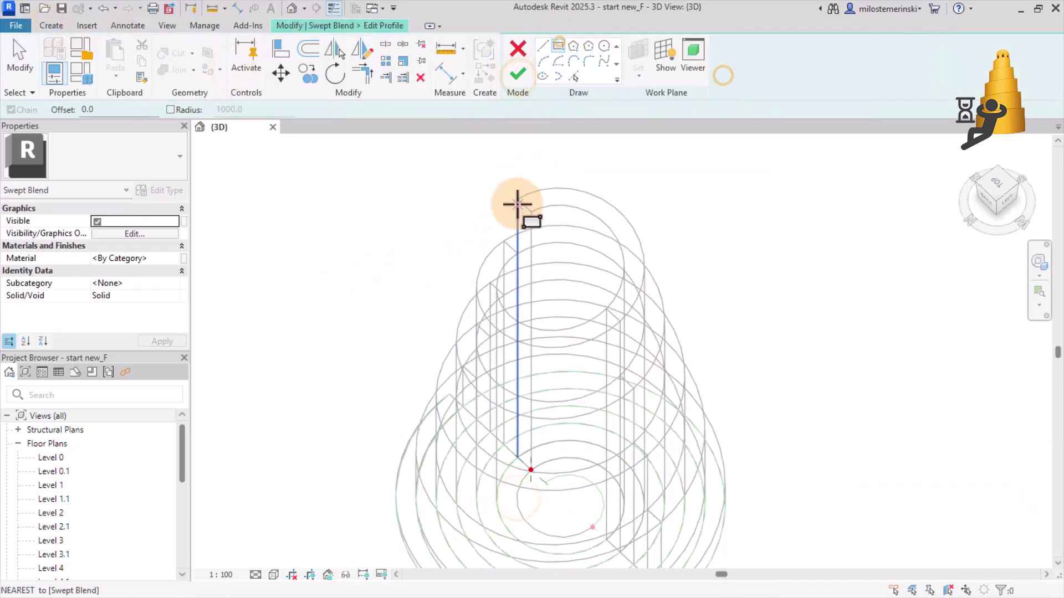
pyautogui.click(517, 201)
pyautogui.click(532, 472)
pyautogui.click(518, 74)
# - Sketch the second profile as a rectangle at the far end of the inner path
pyautogui.click(655, 76)
pyautogui.keyDown('shift'); pyautogui.moveTo(554, 310); pyautogui.dragTo(637, 302, button='middle'); pyautogui.keyUp('shift')
pyautogui.click(558, 46)
pyautogui.click(633, 427)
pyautogui.click(613, 160)
pyautogui.press('Escape')
pyautogui.press('Escape')
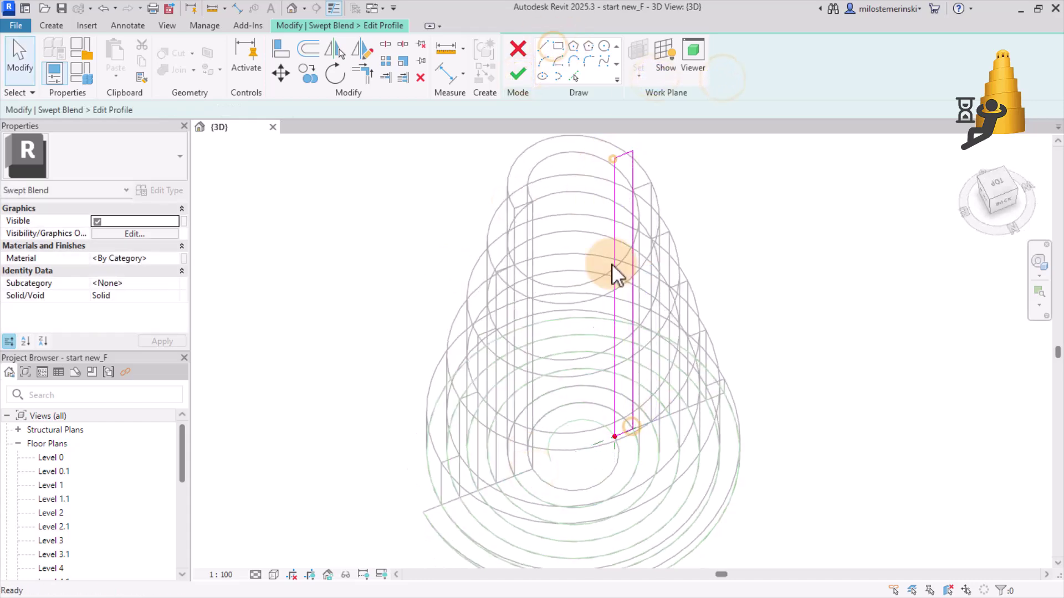
# - Set the second profile's top edge 5200 mm above the previous segment's top corner
pyautogui.keyDown('shift'); pyautogui.moveTo(612, 264); pyautogui.dragTo(601, 227, button='middle'); pyautogui.keyUp('shift')
pyautogui.click(598, 231)
pyautogui.click(609, 185)
pyautogui.click(487, 188)
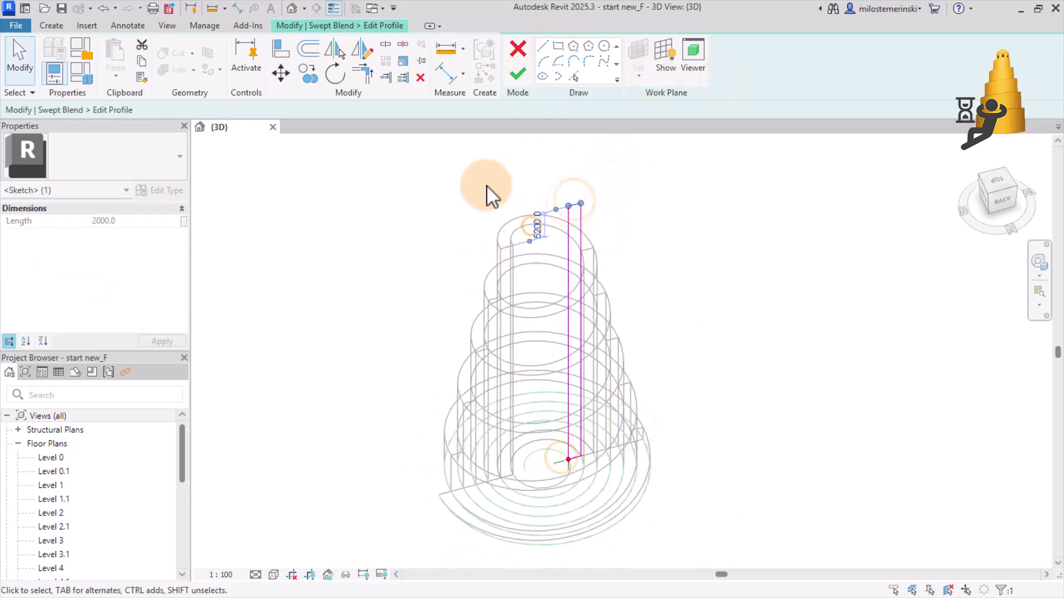
# - Finish the second profile and complete the solid swept blend segment
pyautogui.click(518, 75)
pyautogui.moveTo(654, 297); pyautogui.dragTo(634, 271, button='middle')
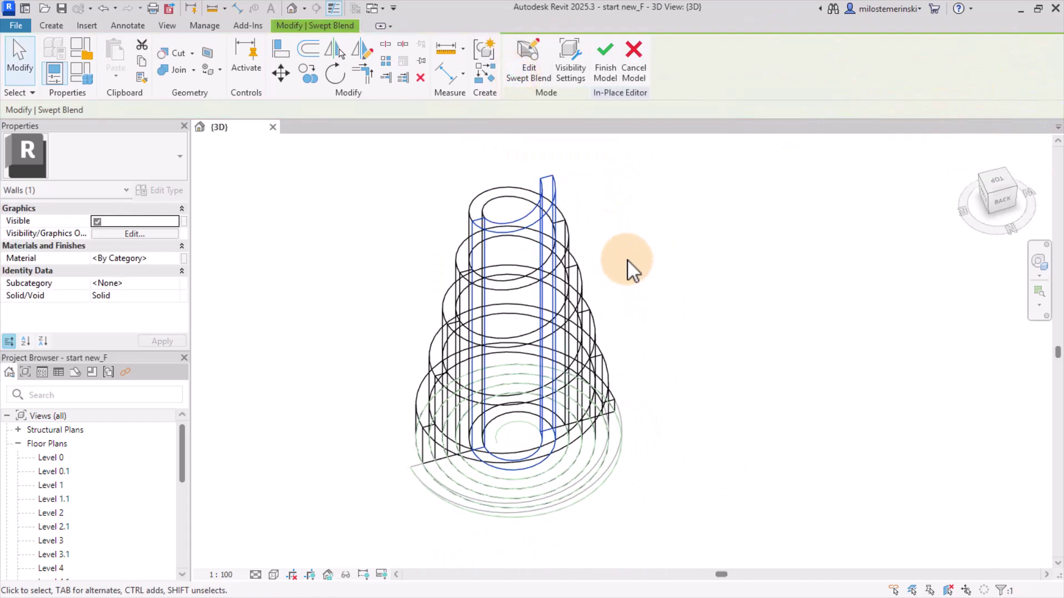
pyautogui.keyDown('shift'); pyautogui.moveTo(624, 327); pyautogui.dragTo(659, 354, button='middle'); pyautogui.keyUp('shift')
# - Inspect the stacked segments in the Hidden Line visual style and return the view to Wireframe
pyautogui.click(273, 575)
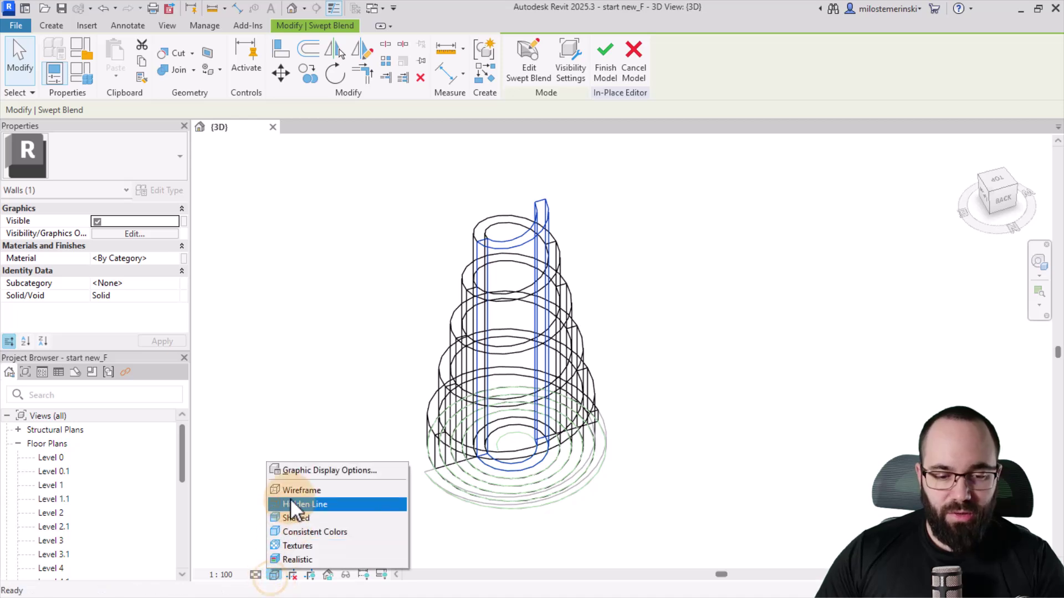
pyautogui.click(292, 500)
pyautogui.keyDown('shift'); pyautogui.moveTo(356, 408); pyautogui.dragTo(377, 378, button='middle'); pyautogui.keyUp('shift')
pyautogui.click(274, 575)
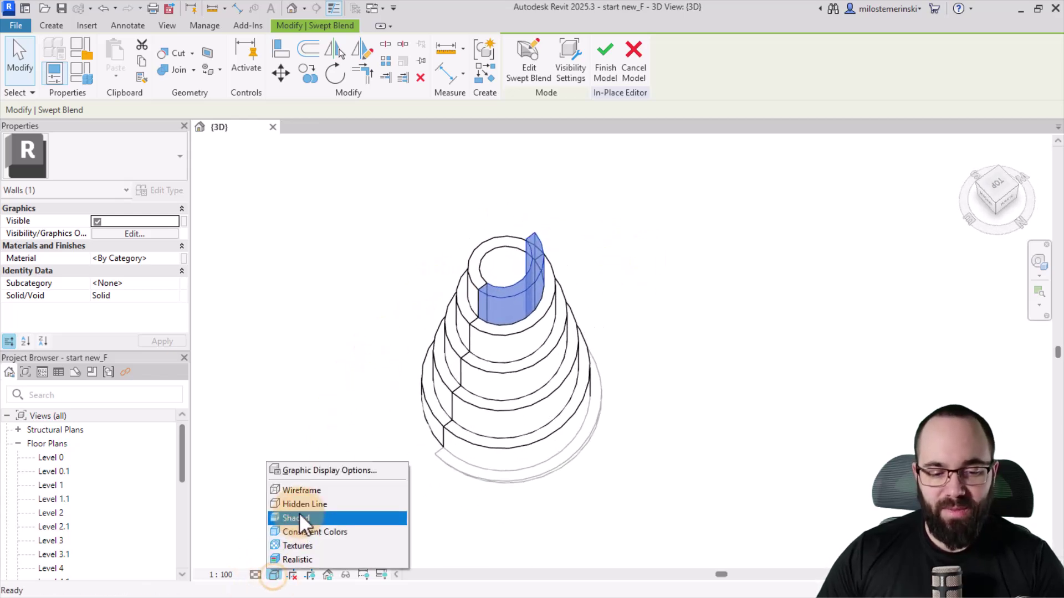
pyautogui.click(294, 490)
pyautogui.keyDown('shift'); pyautogui.moveTo(467, 423); pyautogui.dragTo(508, 427, button='middle'); pyautogui.keyUp('shift')
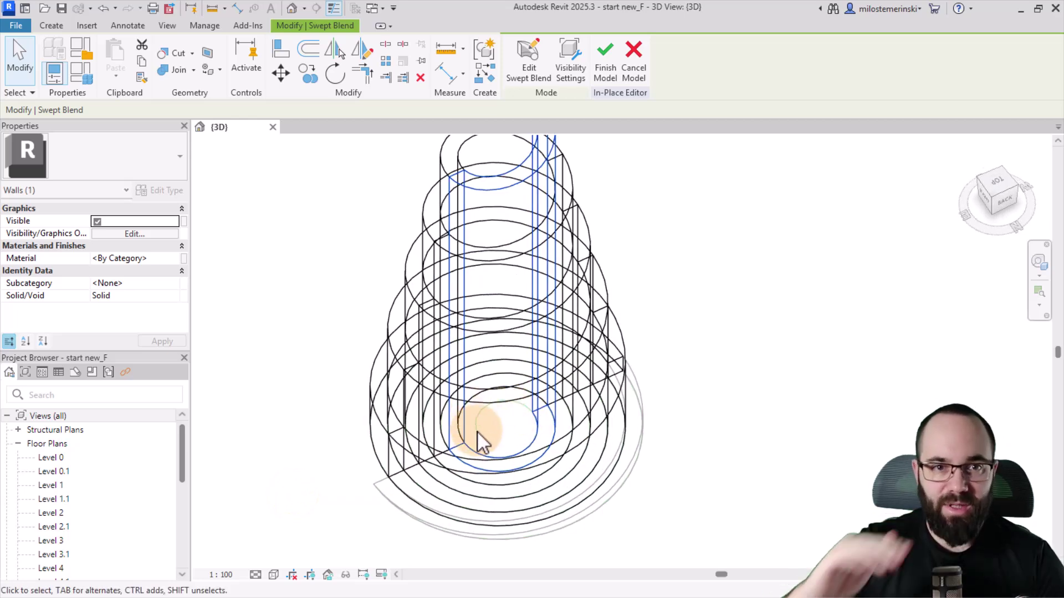
# - Start a solid sweep and pick the innermost spiral arc, beginning at the last segment's tall end, as its path
pyautogui.click(64, 25)
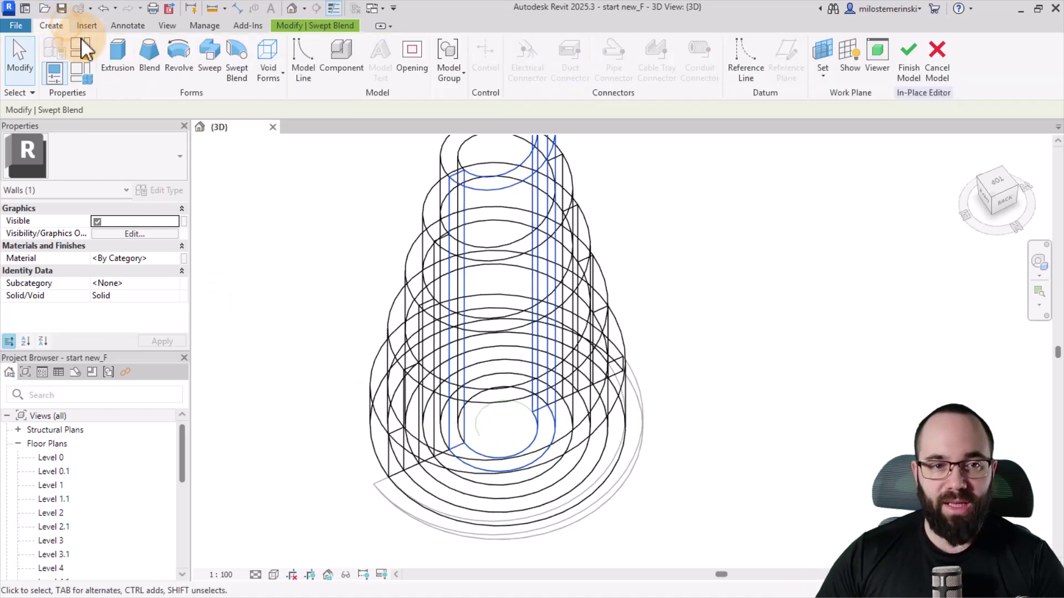
pyautogui.click(212, 66)
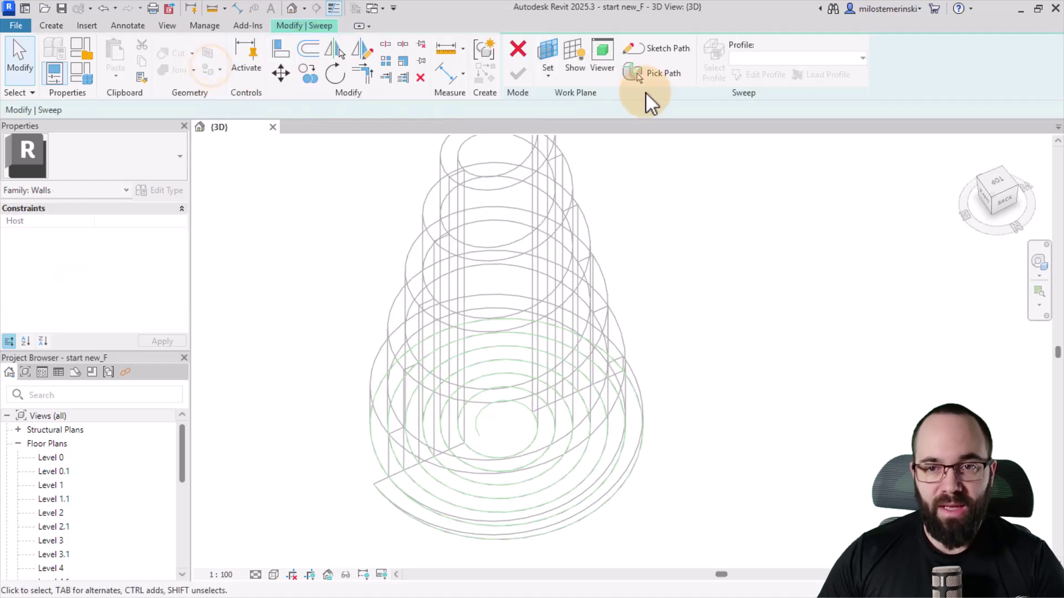
pyautogui.click(657, 76)
pyautogui.click(508, 403)
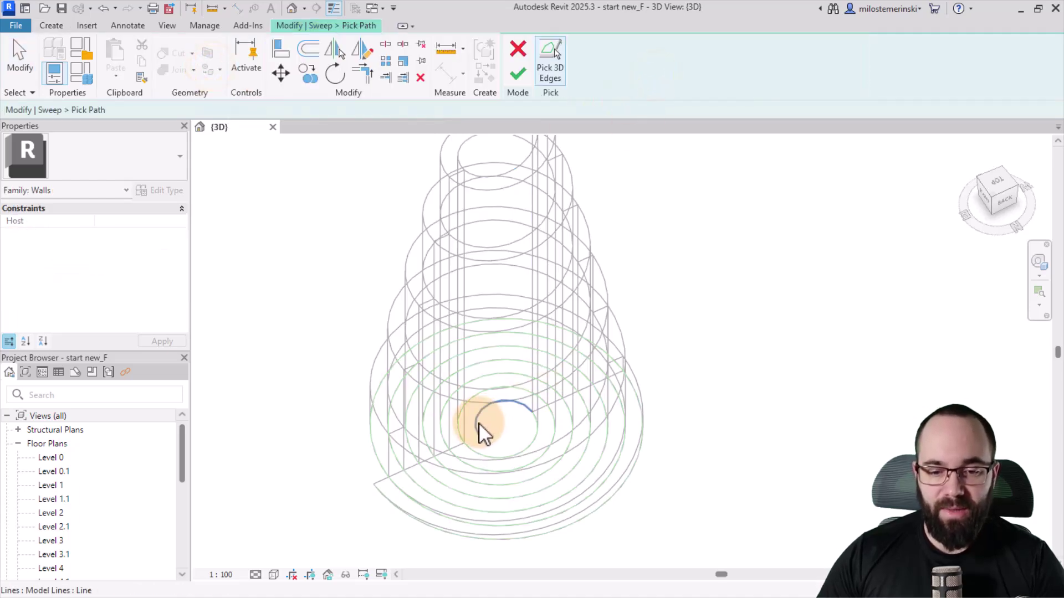
pyautogui.keyDown('shift'); pyautogui.moveTo(457, 446); pyautogui.dragTo(626, 440, button='middle'); pyautogui.keyUp('shift')
pyautogui.click(525, 76)
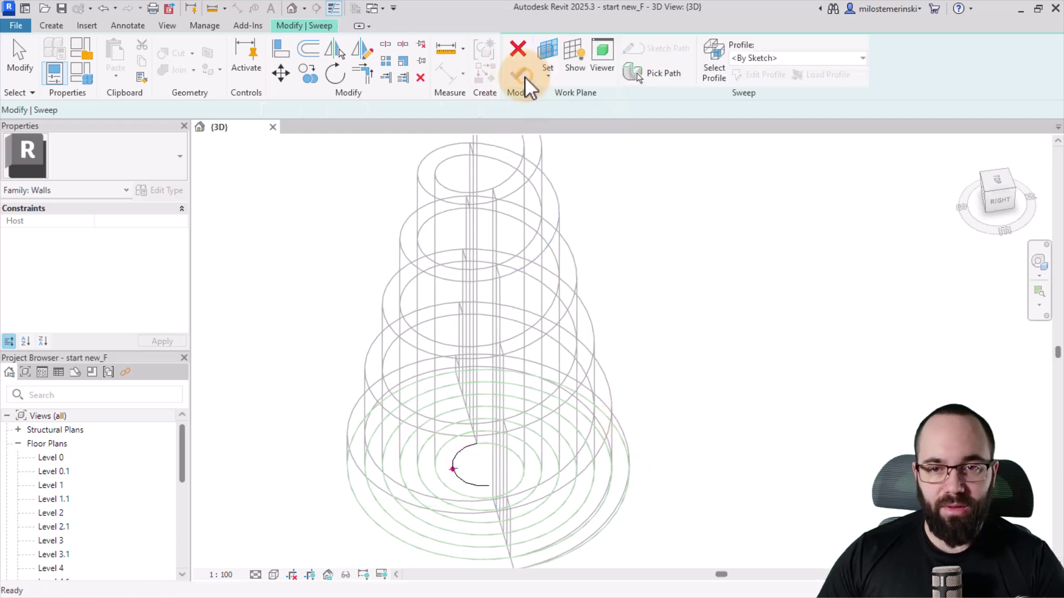
# - Sketch the sweep profile as a rectangle 2000 mm wide and about 58300 mm high, outward from the path
pyautogui.click(758, 74)
pyautogui.click(558, 47)
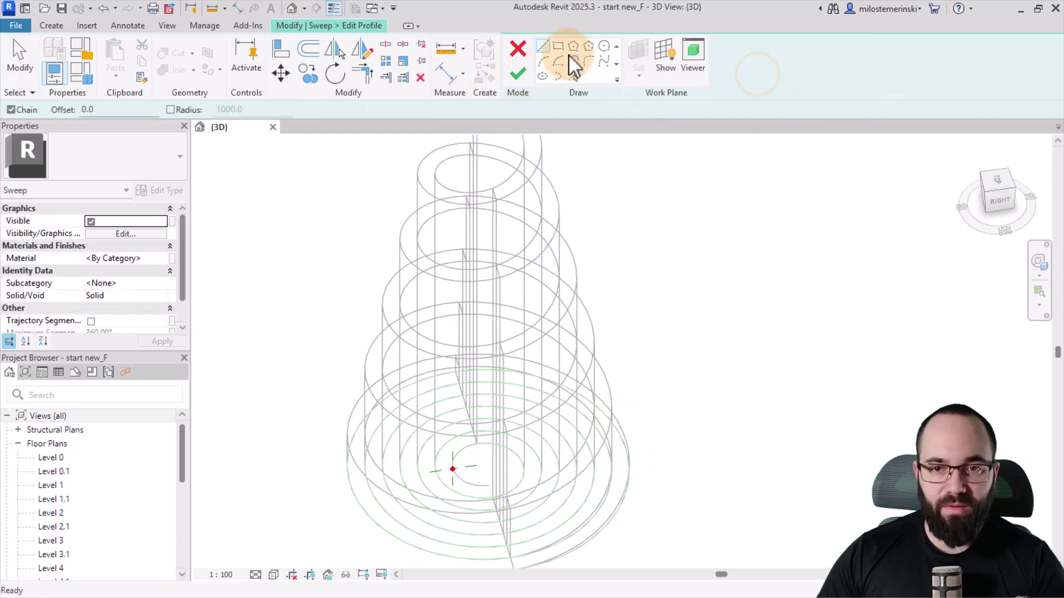
pyautogui.click(453, 469)
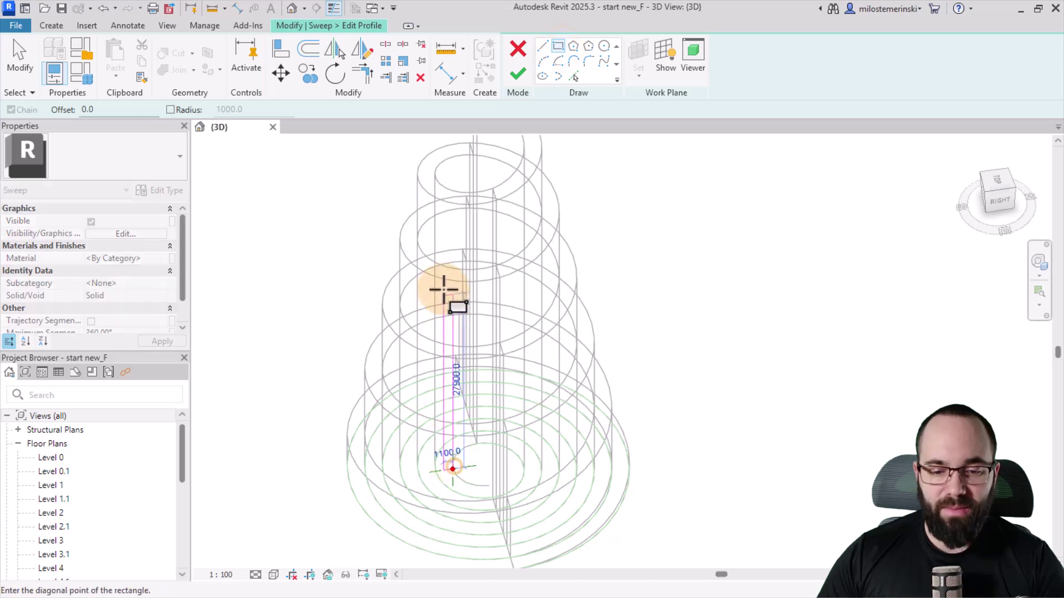
pyautogui.moveTo(437, 244); pyautogui.dragTo(445, 305, button='middle')
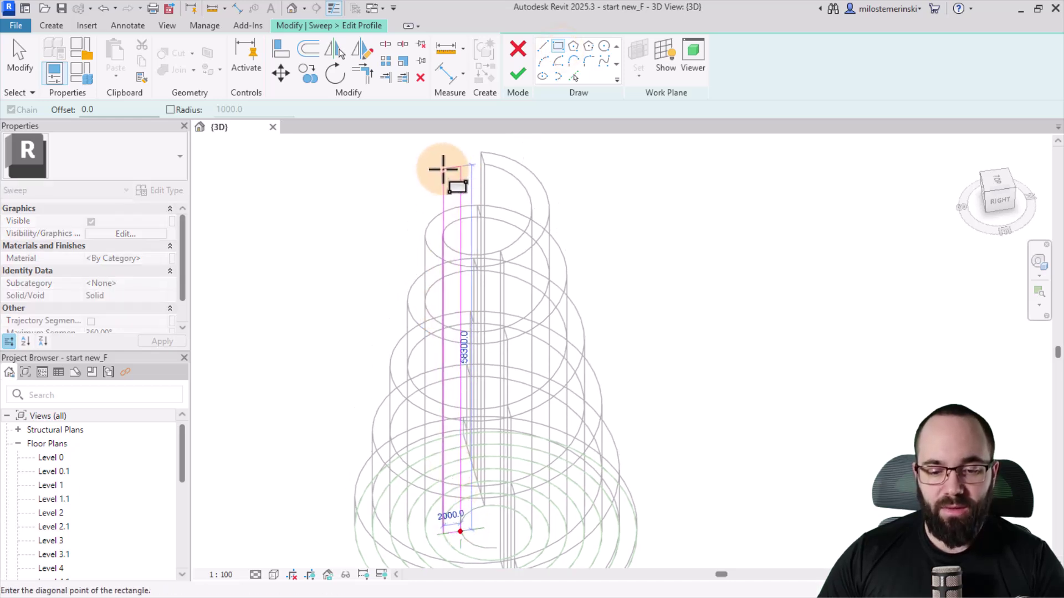
pyautogui.click(443, 169)
# - Align the top edge of the sweep profile with the top of the last swept blend and finish the sweep
pyautogui.keyDown('shift'); pyautogui.moveTo(447, 176); pyautogui.dragTo(392, 104, button='middle'); pyautogui.keyUp('shift')
pyautogui.press('a')
pyautogui.press('l')
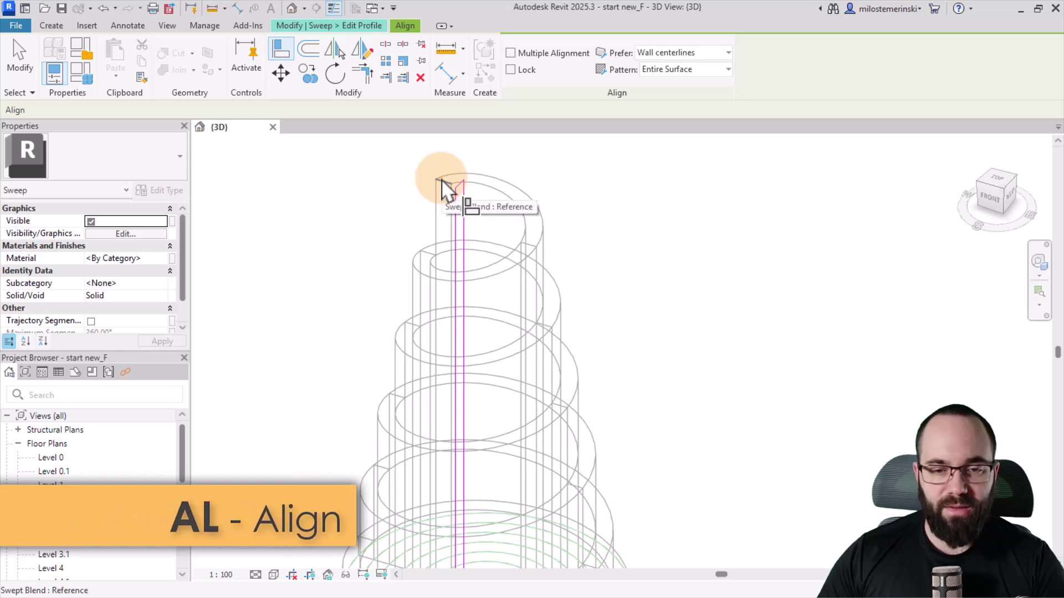
pyautogui.click(458, 186)
pyautogui.keyDown('shift'); pyautogui.moveTo(480, 222); pyautogui.dragTo(318, 111, button='middle'); pyautogui.keyUp('shift')
pyautogui.click(339, 24)
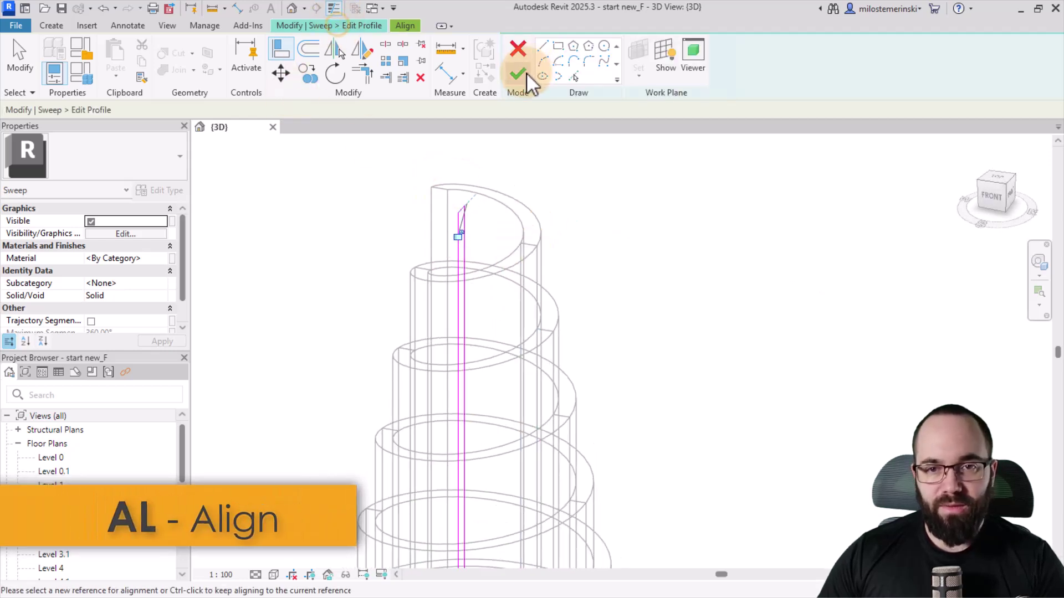
pyautogui.click(518, 73)
pyautogui.keyDown('shift'); pyautogui.moveTo(432, 268); pyautogui.dragTo(419, 311, button='middle'); pyautogui.keyUp('shift')
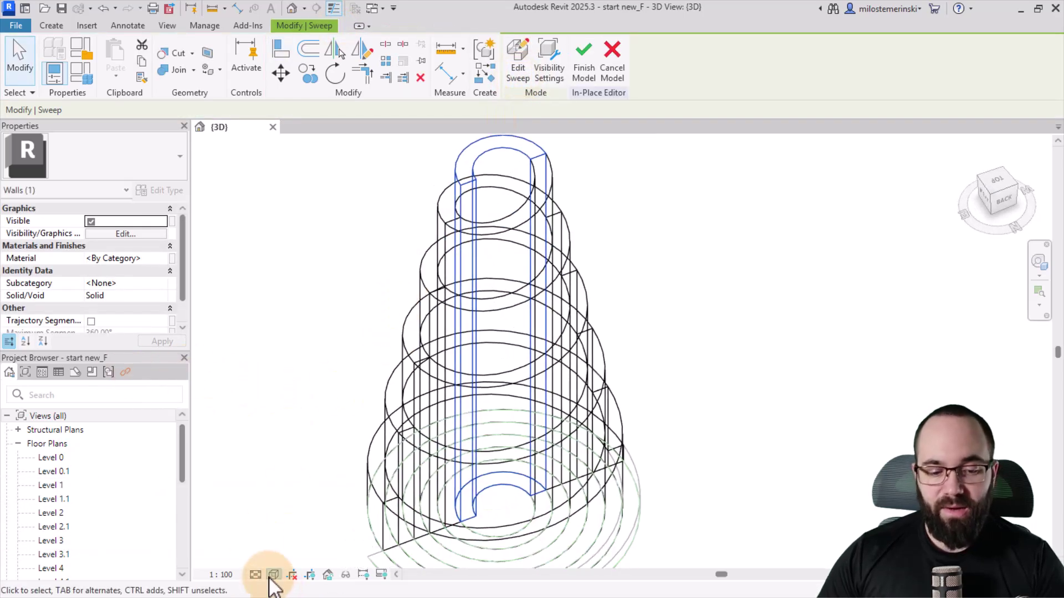
# - Set the 3D view's visual style to Hidden Line and clear the selection
pyautogui.click(273, 574)
pyautogui.click(298, 504)
pyautogui.keyDown('shift'); pyautogui.moveTo(423, 364); pyautogui.dragTo(606, 410, button='middle'); pyautogui.keyUp('shift')
pyautogui.click(606, 410)
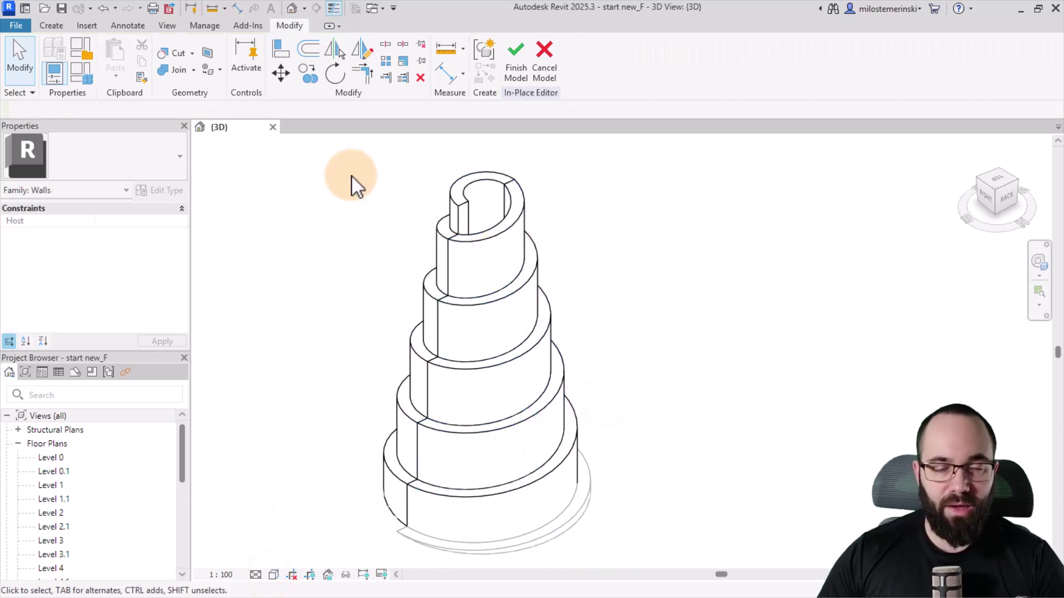
pyautogui.moveTo(354, 204)
pyautogui.mouseDown(button='middle')
pyautogui.moveTo(358, 214)
pyautogui.moveTo(336, 211)
pyautogui.mouseUp(button='middle')
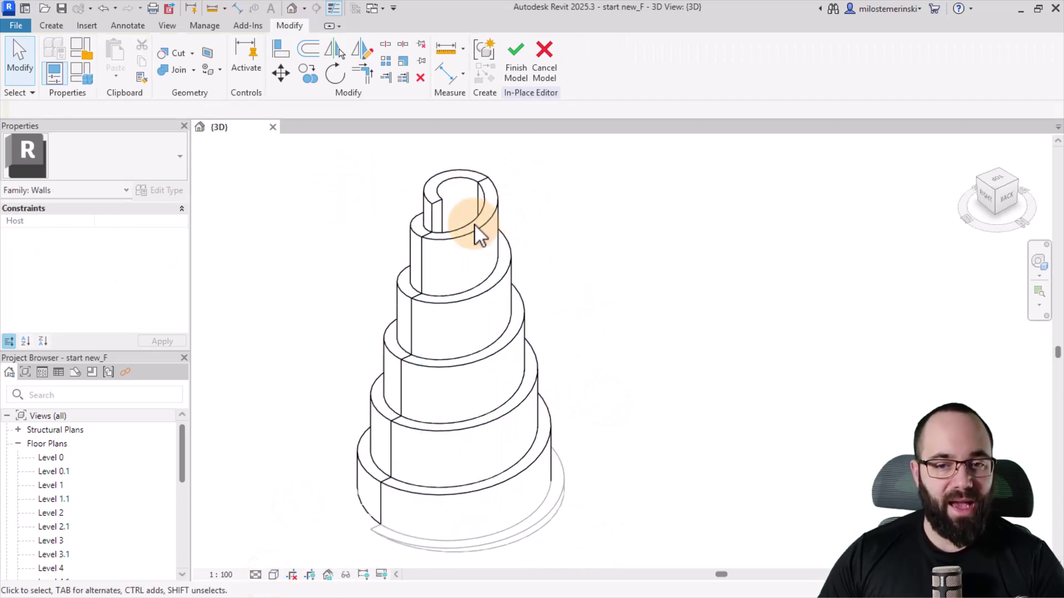
# - Start a solid extrusion and pick the flat top face of the sweep as its work plane
pyautogui.click(58, 30)
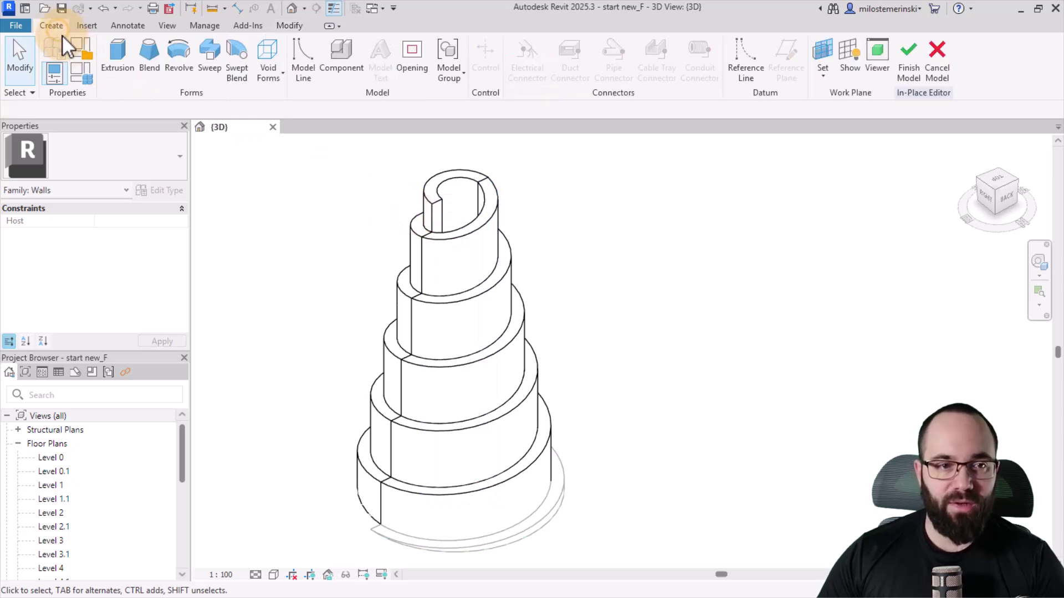
pyautogui.click(111, 75)
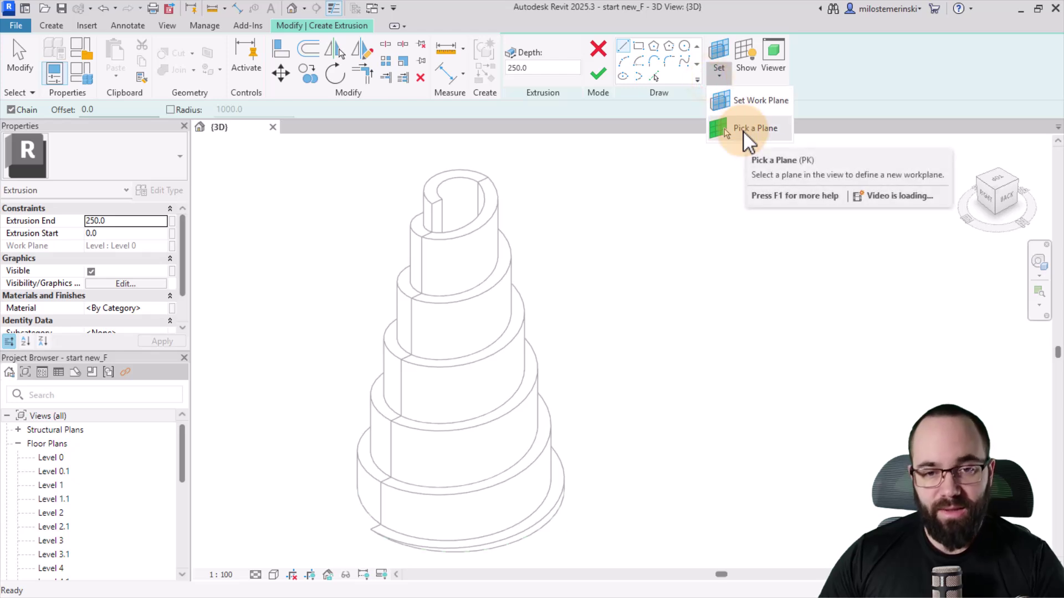
pyautogui.click(743, 130)
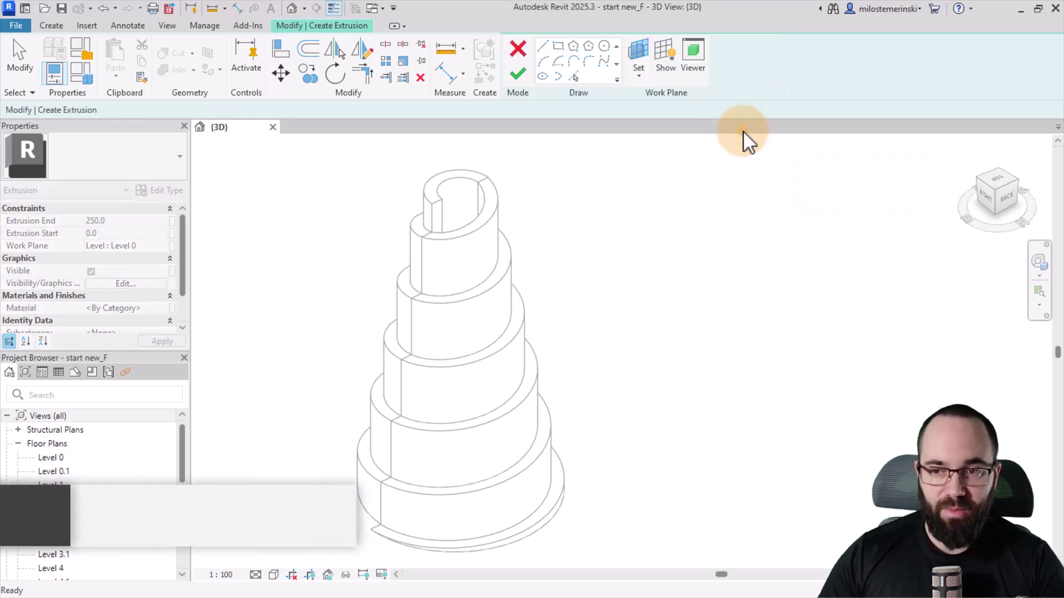
pyautogui.click(438, 183)
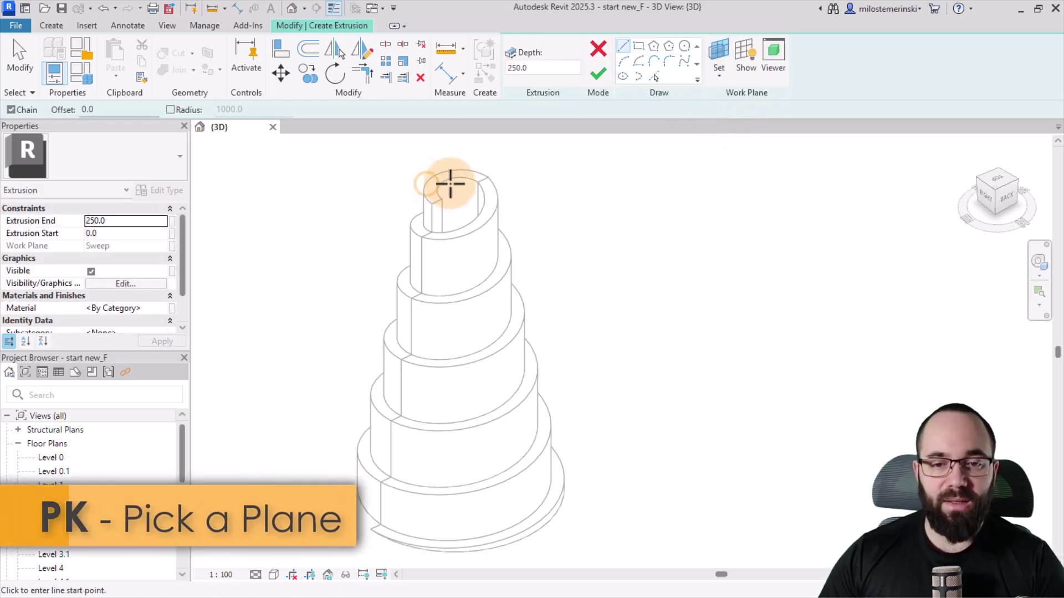
# - Outline the opening at the tower's top by picking its inner curved edges and the sweep's short end edge, and finish the extrusion
pyautogui.scroll(1, 444, 167)
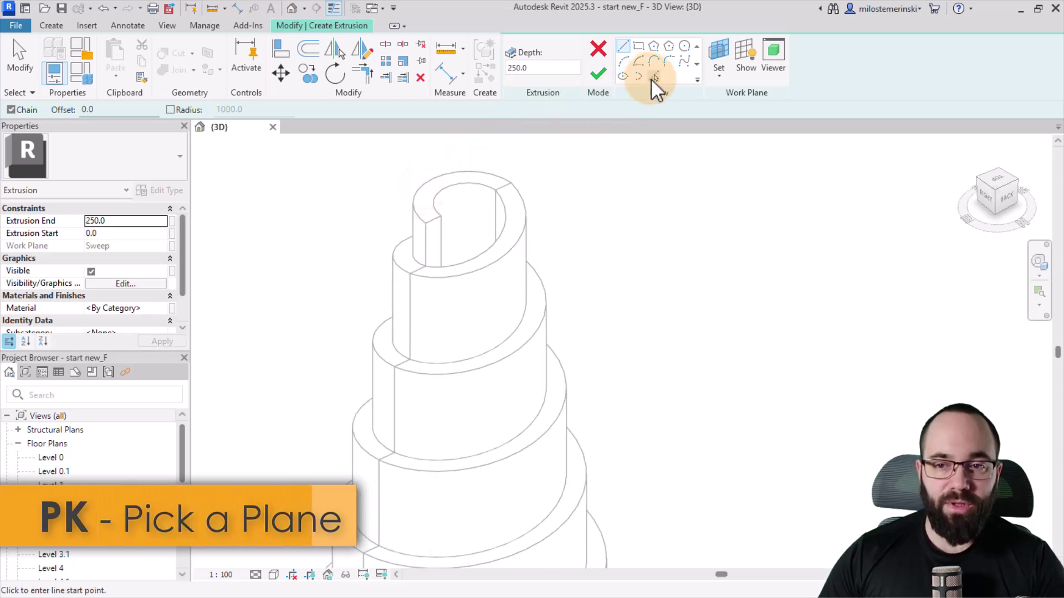
pyautogui.click(654, 78)
pyautogui.click(499, 190)
pyautogui.click(467, 194)
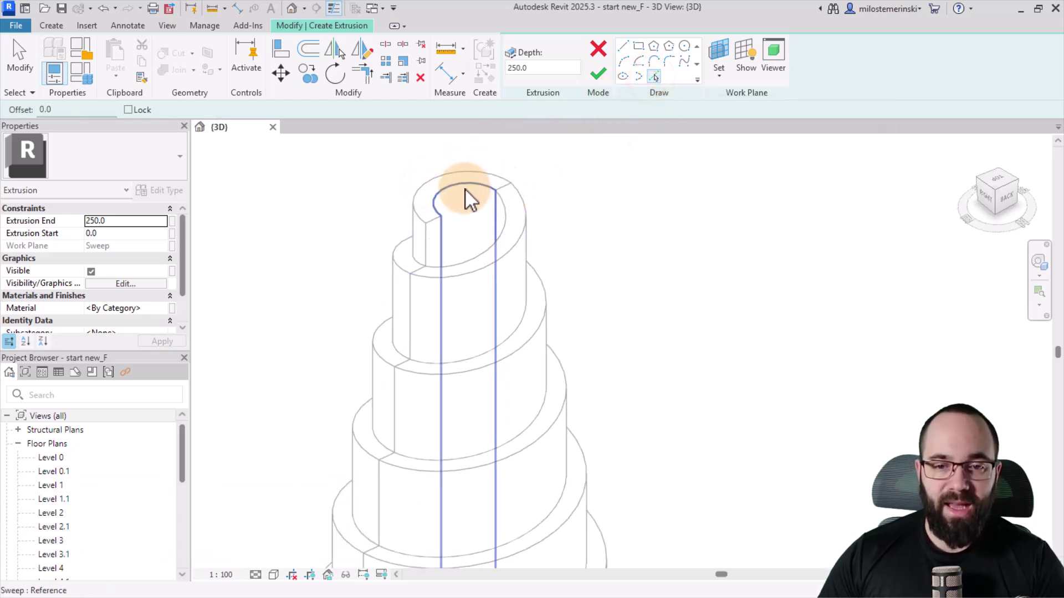
pyautogui.click(493, 209)
pyautogui.click(504, 219)
pyautogui.click(435, 224)
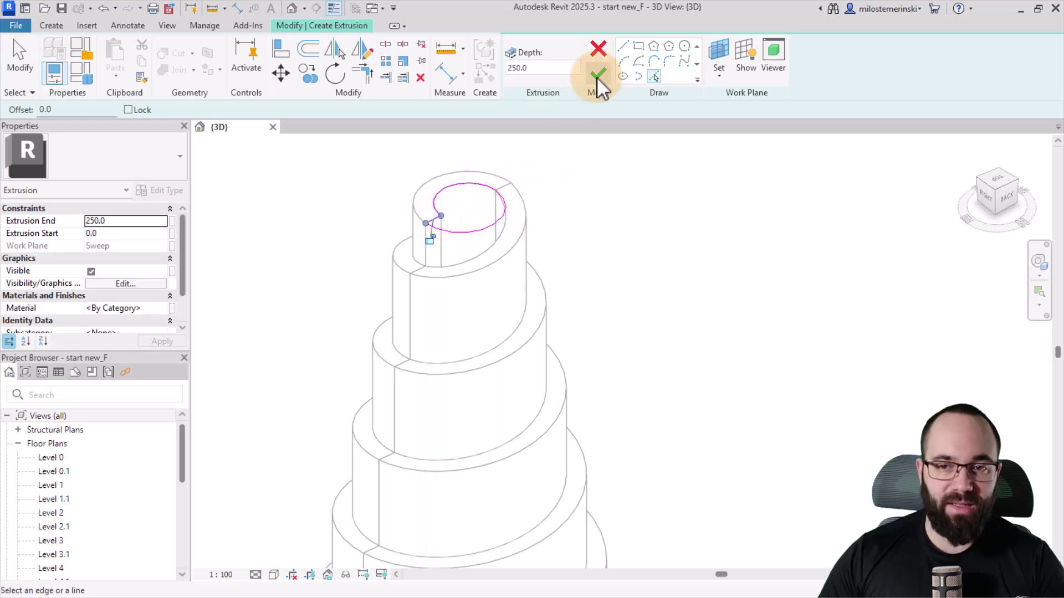
pyautogui.click(597, 77)
# - Extend the top extrusion downward to an extrusion end of -5200 mm so it fills the opening
pyautogui.click(468, 180)
pyautogui.scroll(4, 451, 226)
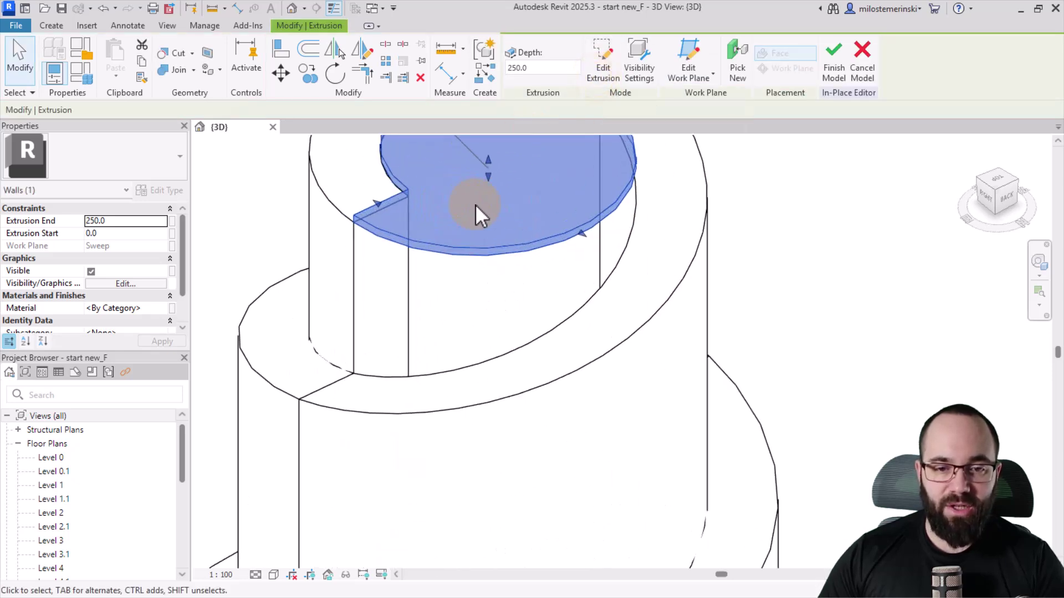
pyautogui.moveTo(475, 204); pyautogui.dragTo(466, 238, button='middle')
pyautogui.moveTo(480, 194); pyautogui.dragTo(462, 360)
pyautogui.scroll(-4, 440, 450)
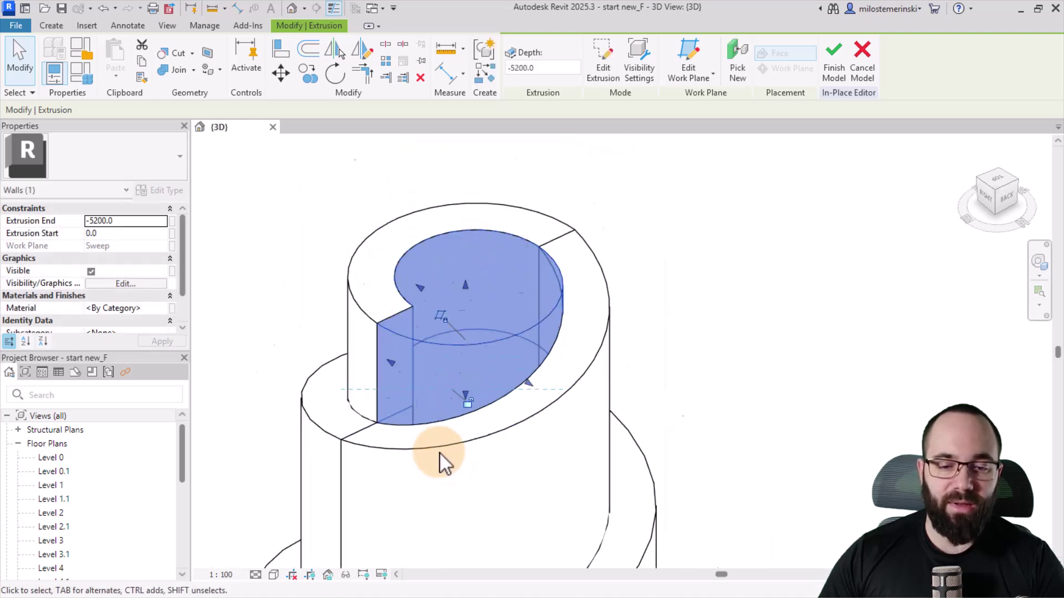
pyautogui.keyDown('shift'); pyautogui.moveTo(439, 450); pyautogui.dragTo(443, 447, button='middle'); pyautogui.keyUp('shift')
pyautogui.click(680, 318)
pyautogui.scroll(-2, 599, 251)
pyautogui.moveTo(598, 251); pyautogui.dragTo(580, 232, button='middle')
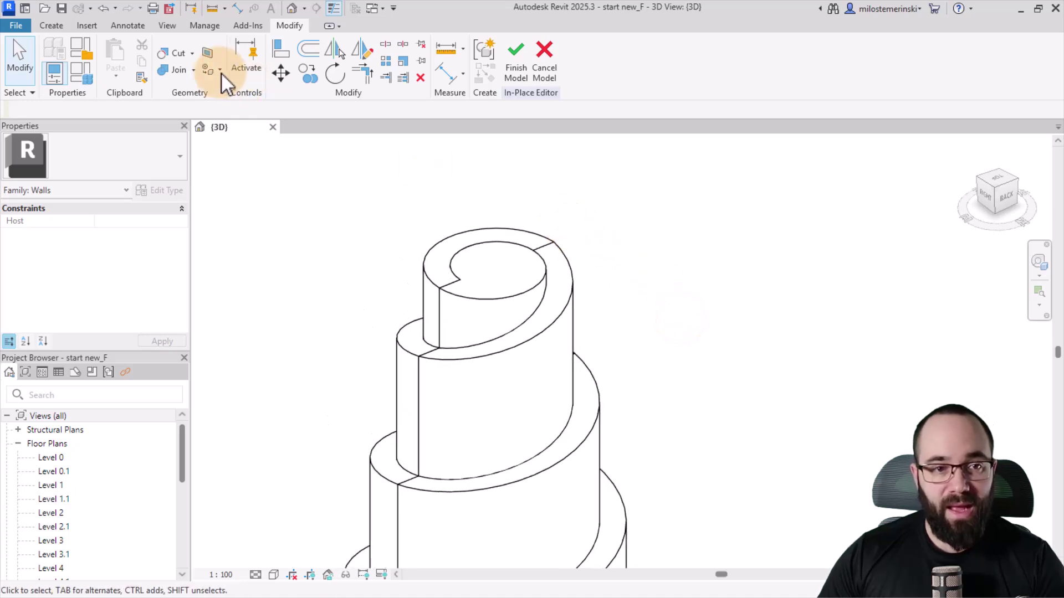
# - Try to join the top infill extrusion with the surrounding sweep, and undo the join
pyautogui.click(180, 72)
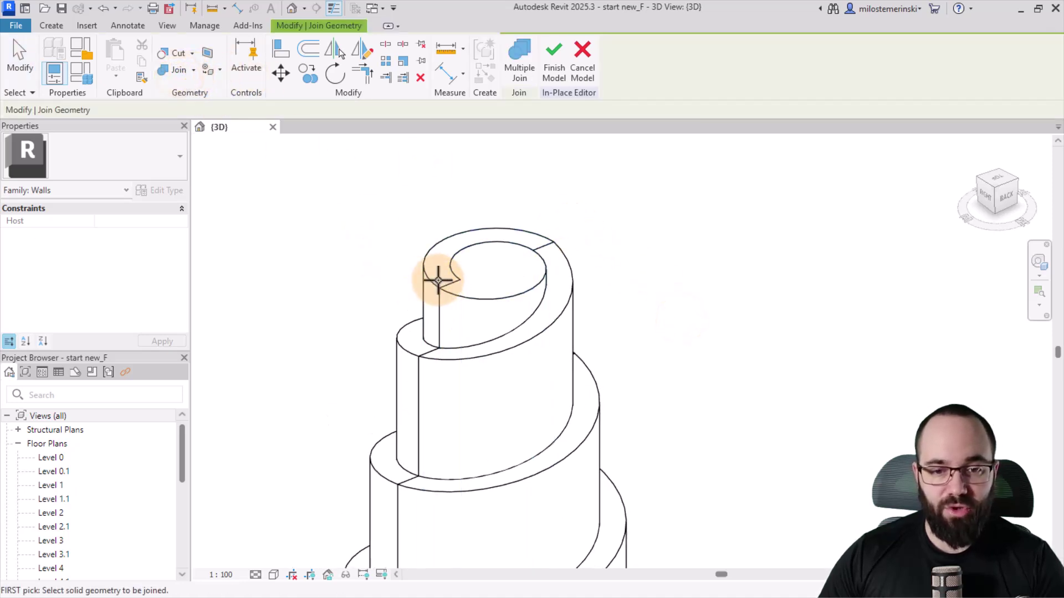
pyautogui.click(437, 282)
pyautogui.click(446, 287)
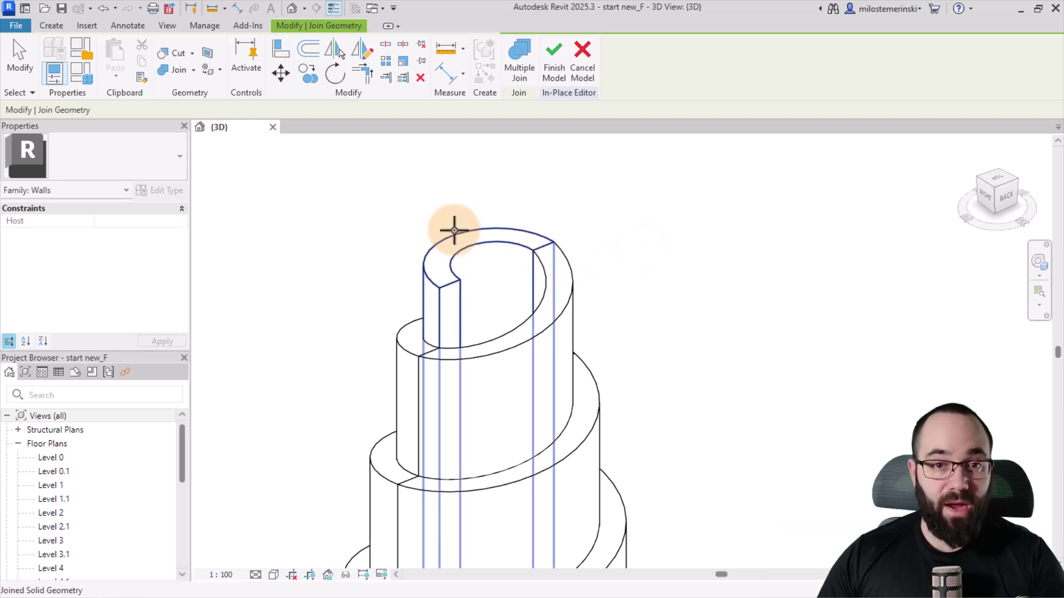
pyautogui.click(101, 9)
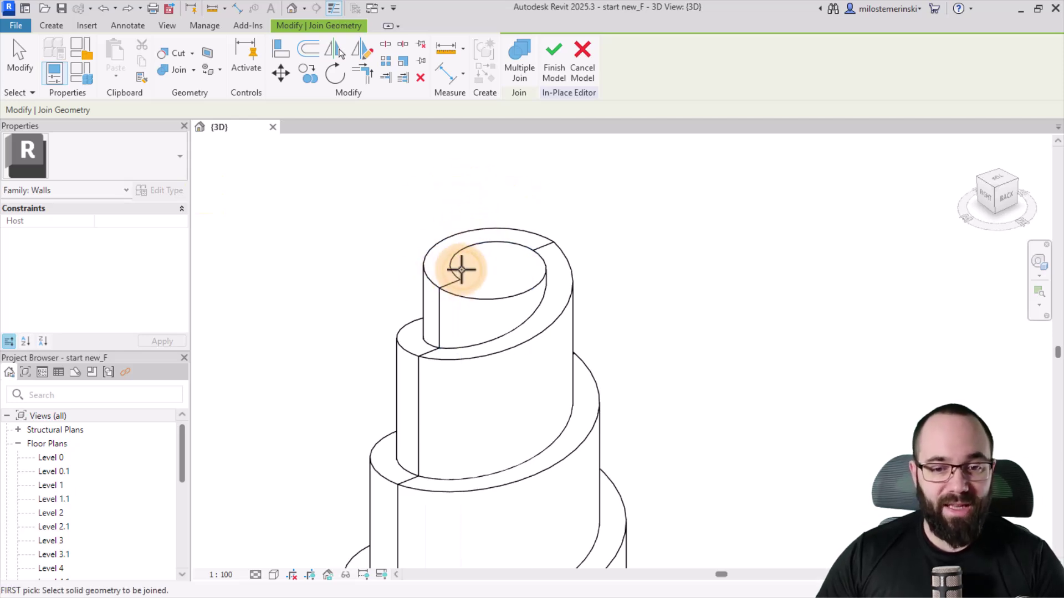
# - Finish the in-place wall model of the spiral tower
pyautogui.scroll(-4, 456, 268)
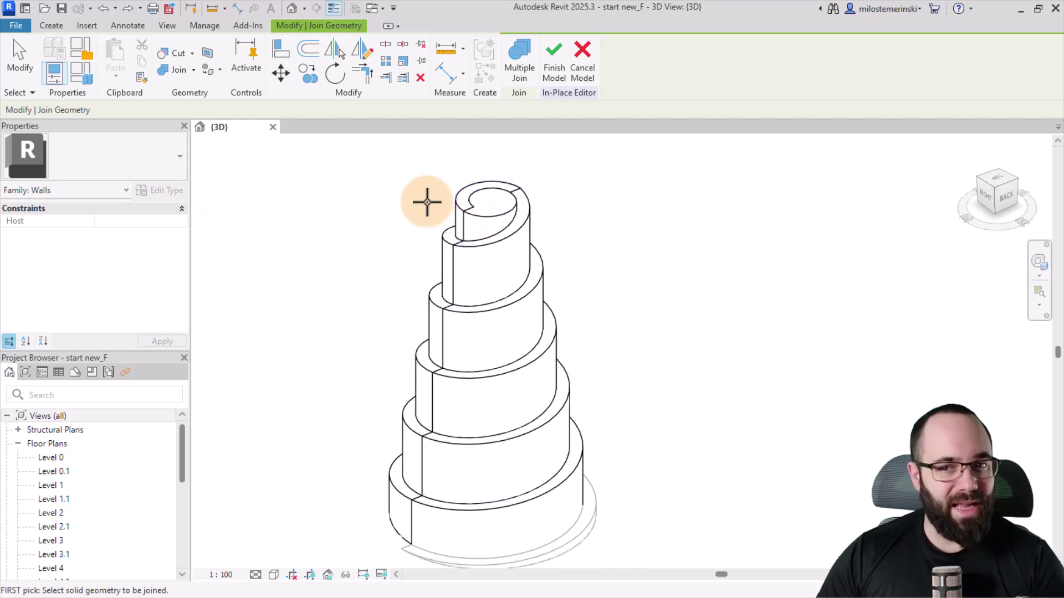
pyautogui.click(549, 81)
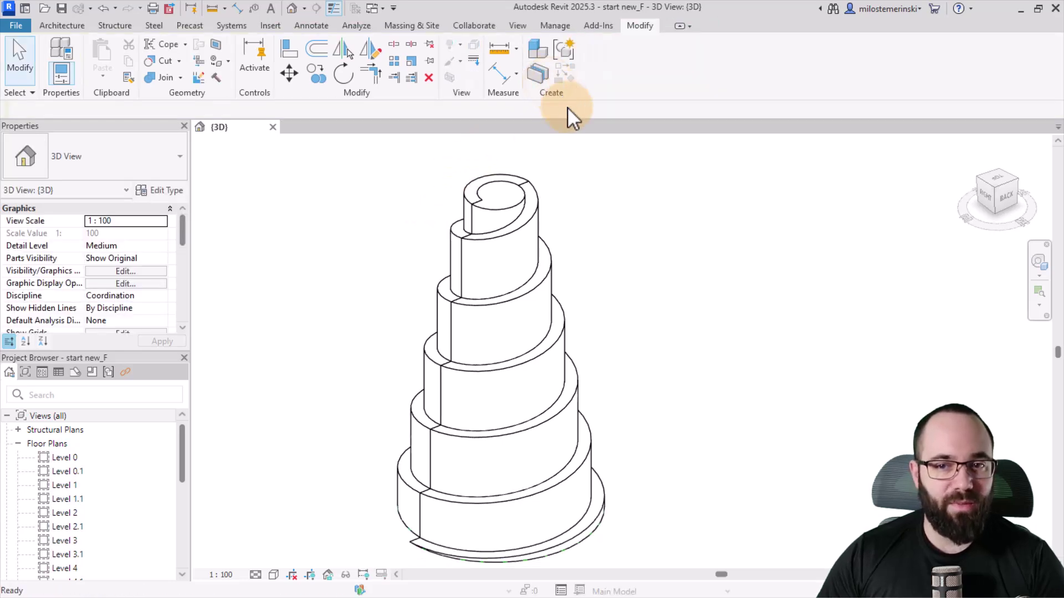
pyautogui.click(604, 248)
pyautogui.moveTo(593, 273)
pyautogui.keyDown('shift'); pyautogui.mouseDown(button='middle')
pyautogui.moveTo(600, 279)
pyautogui.moveTo(604, 256)
pyautogui.mouseUp(button='middle'); pyautogui.keyUp('shift')
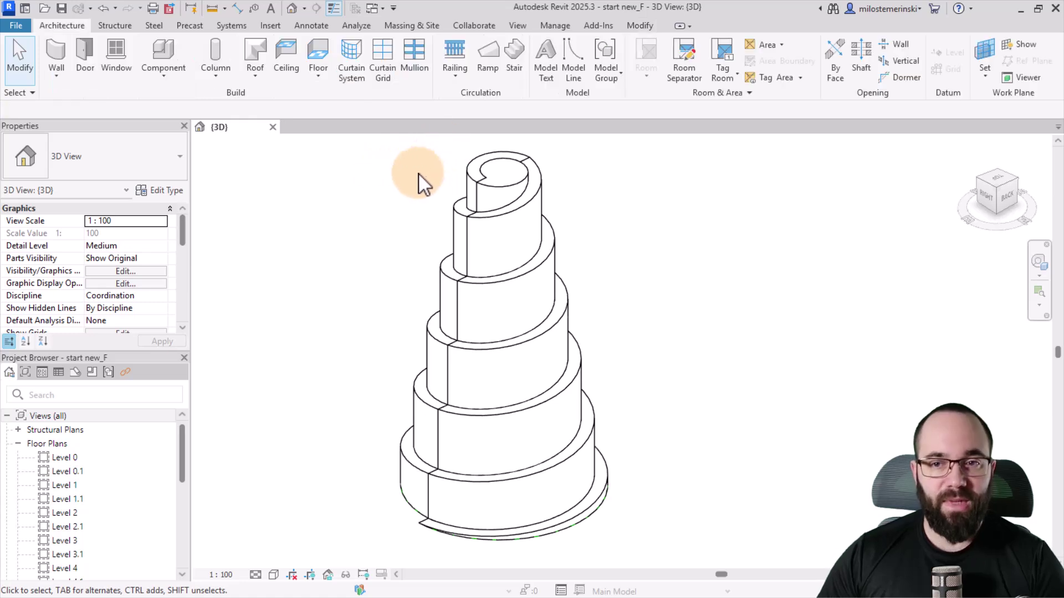
# - Use Linework with the <Invisible lines> style to hide the seam edges between the infill and the sweep on the tower's top face
pyautogui.click(637, 26)
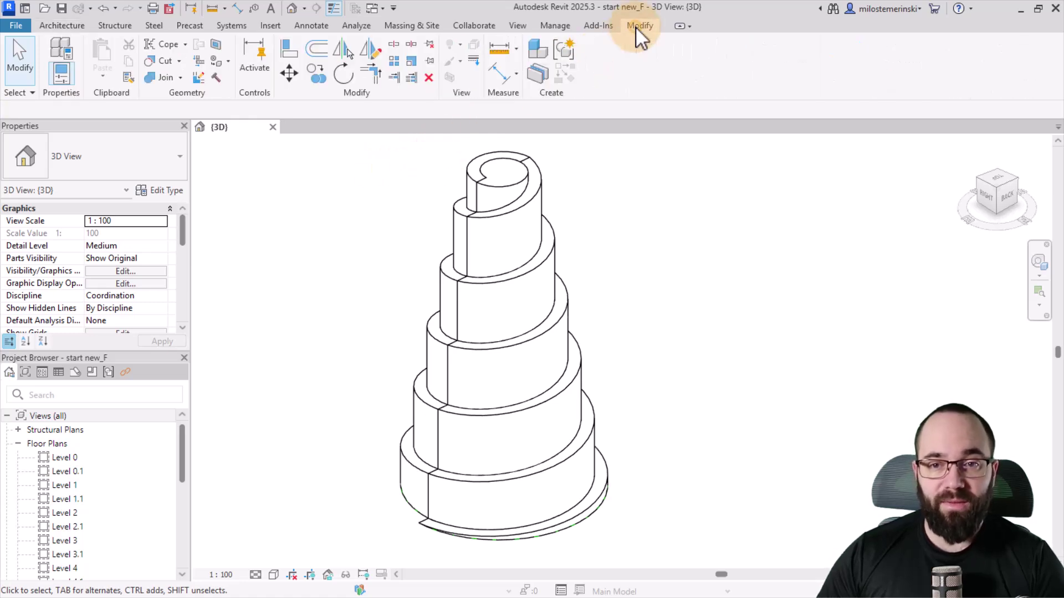
pyautogui.click(473, 64)
pyautogui.click(614, 68)
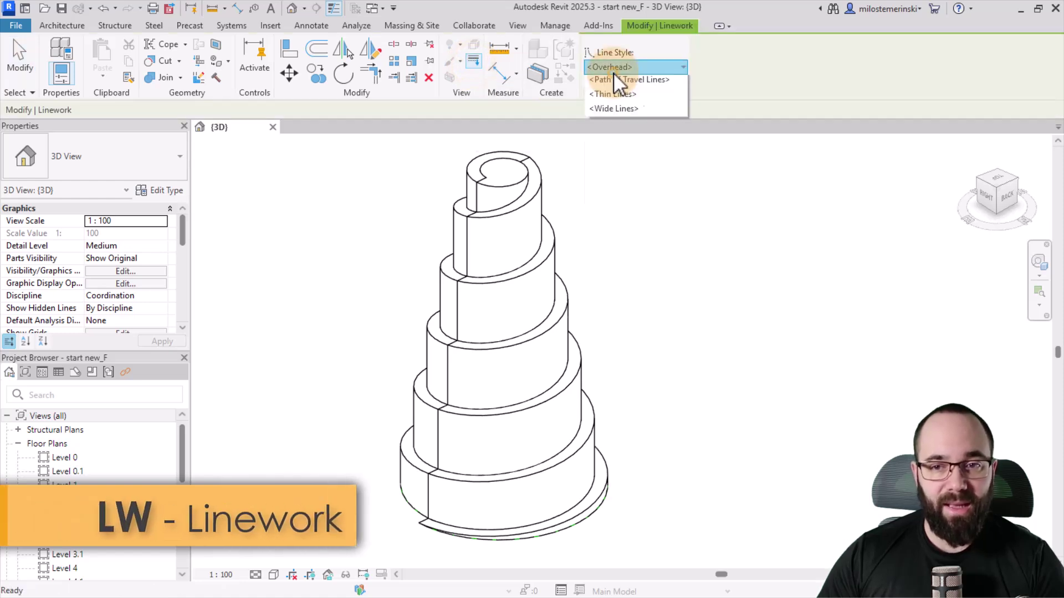
pyautogui.click(619, 170)
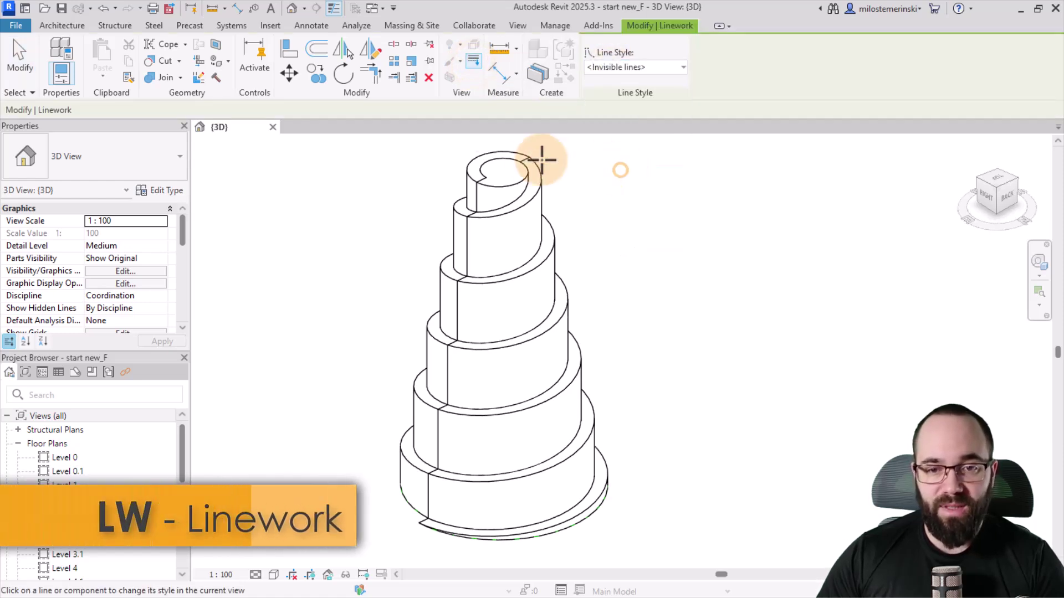
pyautogui.scroll(5, 485, 166)
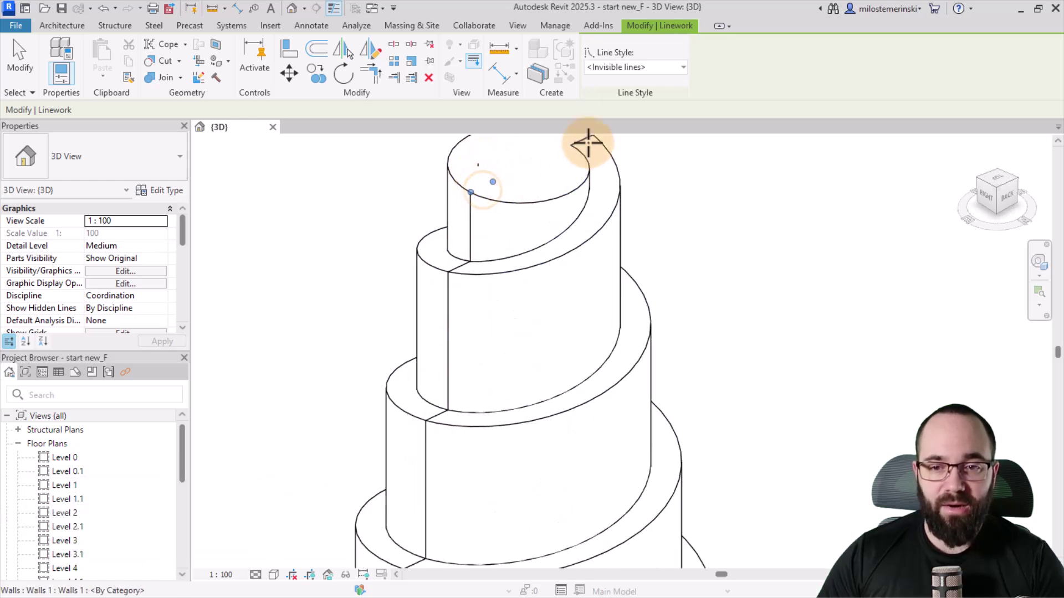
pyautogui.moveTo(553, 202); pyautogui.dragTo(518, 257, button='middle')
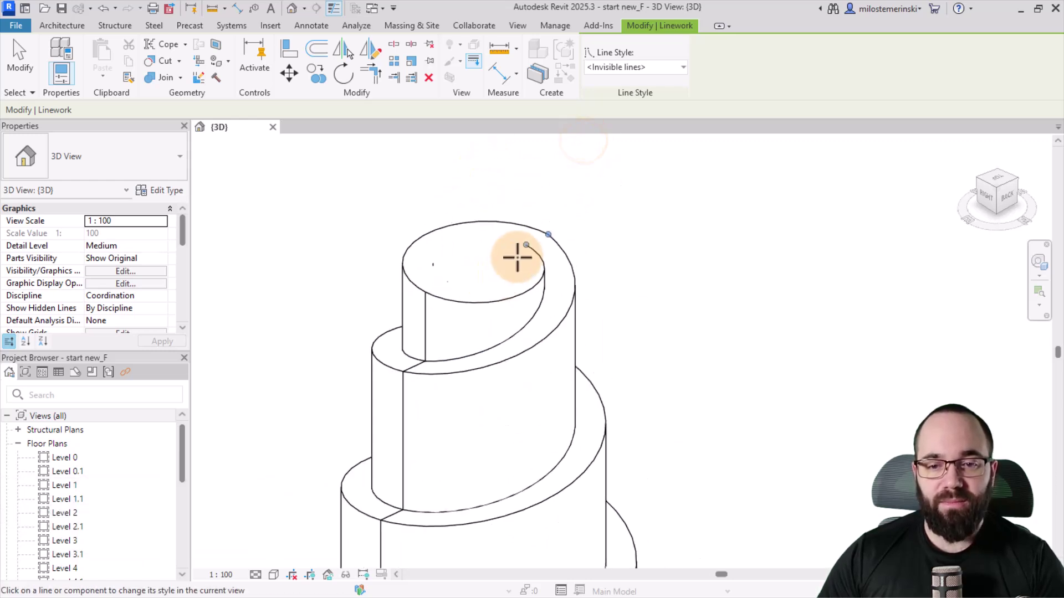
# - Hide the vertical seam lines on the tower's two uppermost turns with invisible lines, and end the Linework command
pyautogui.click(428, 325)
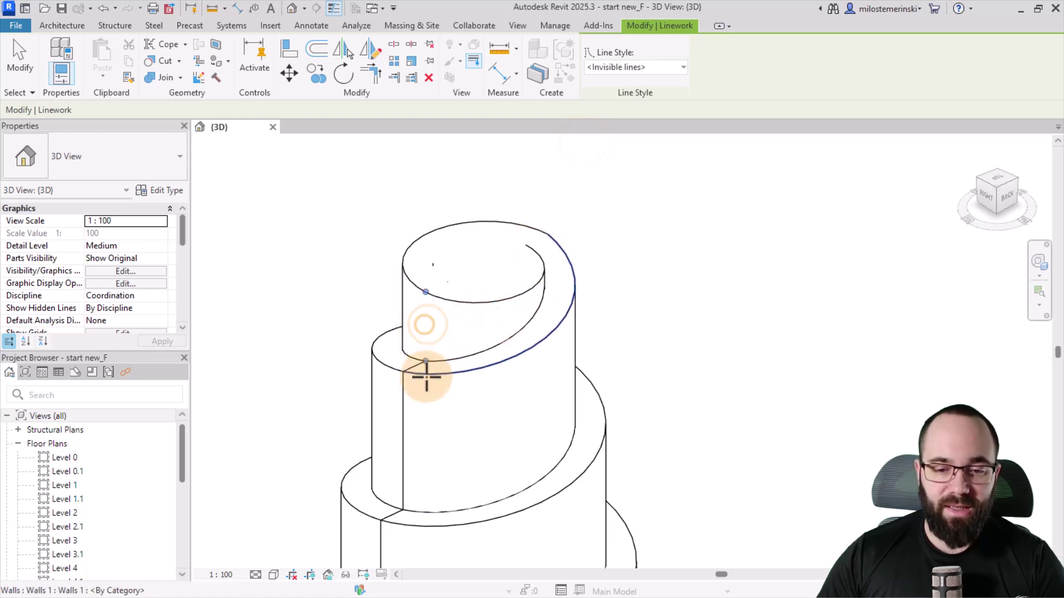
pyautogui.click(409, 385)
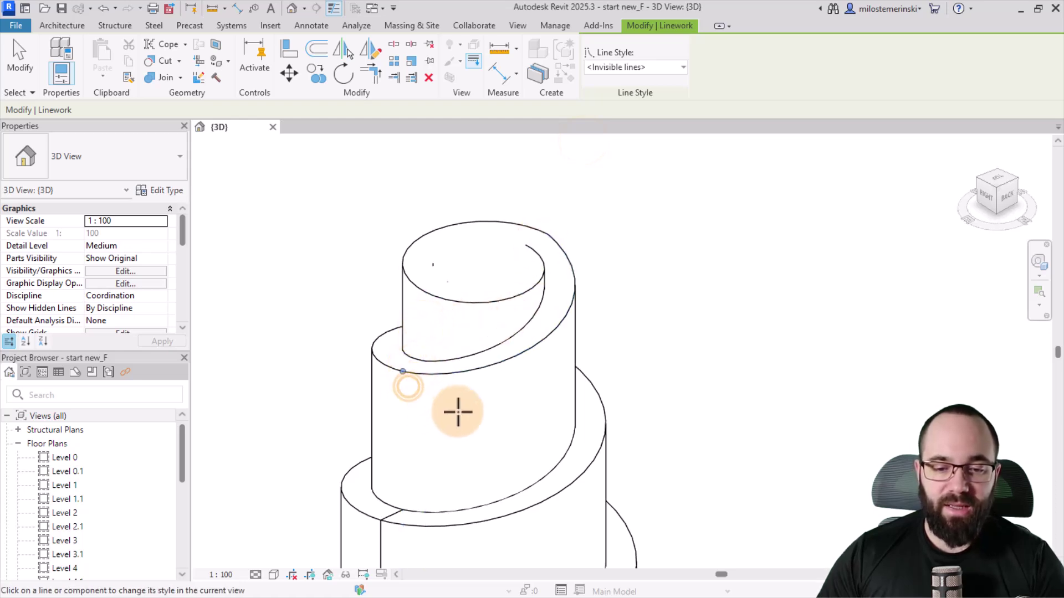
pyautogui.moveTo(459, 411); pyautogui.dragTo(522, 323, button='middle')
pyautogui.scroll(-3, 503, 298)
pyautogui.press('Escape')
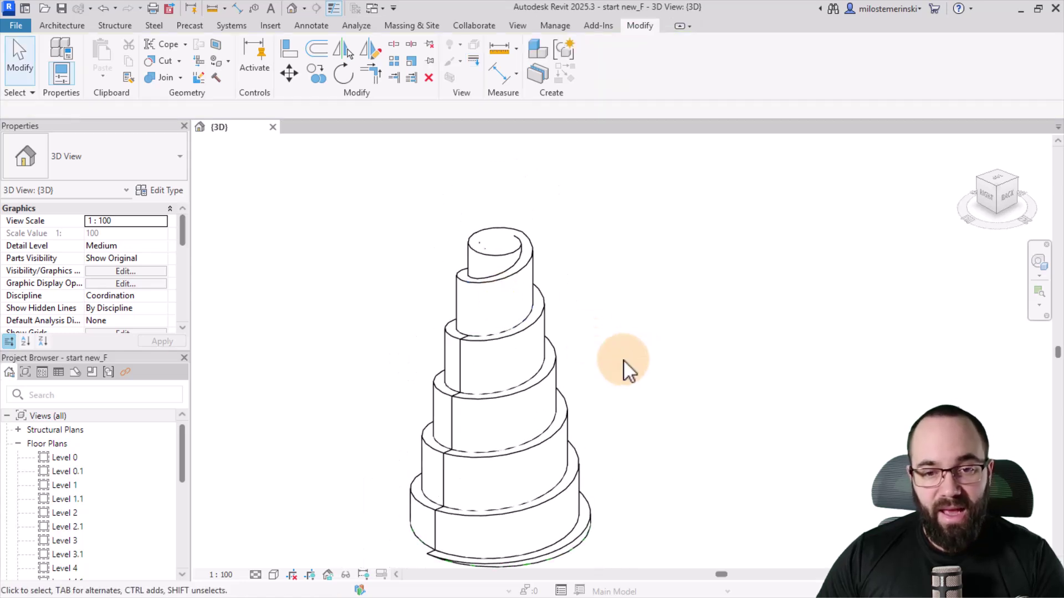
pyautogui.moveTo(623, 360); pyautogui.dragTo(614, 326, button='middle')
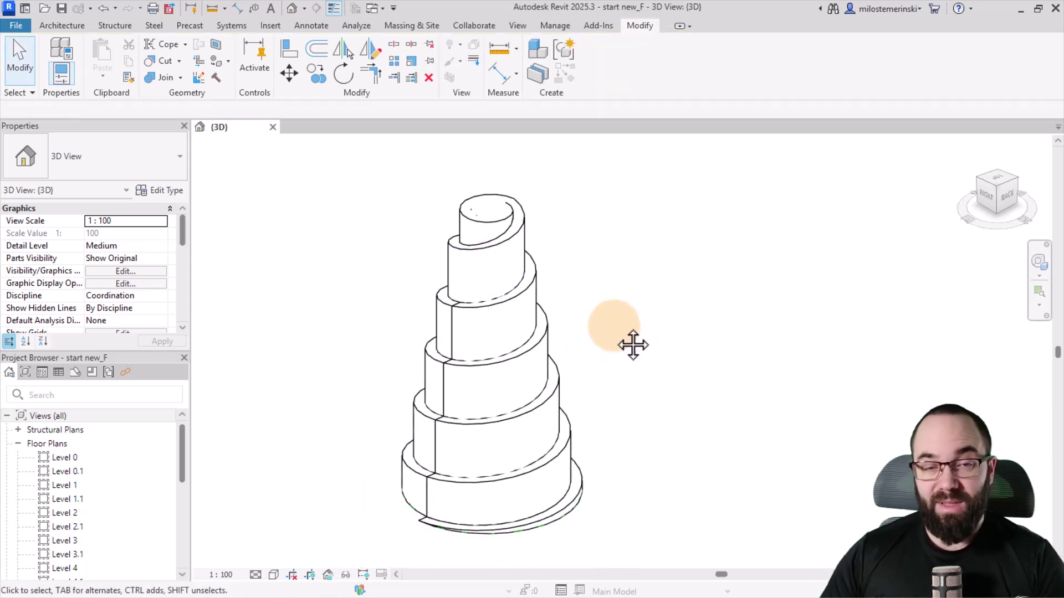